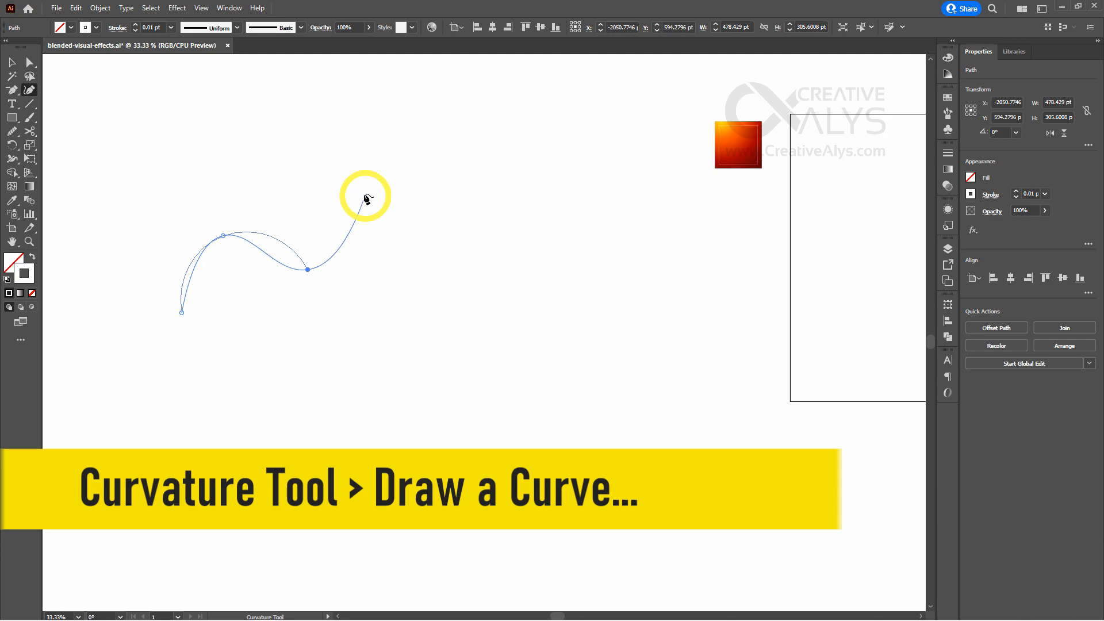
Finish the open wavy curve with the Curvature tool, making it about 1128 pt wide and 721 pt high.
{"action": "left_click", "coordinate": [375, 128]}
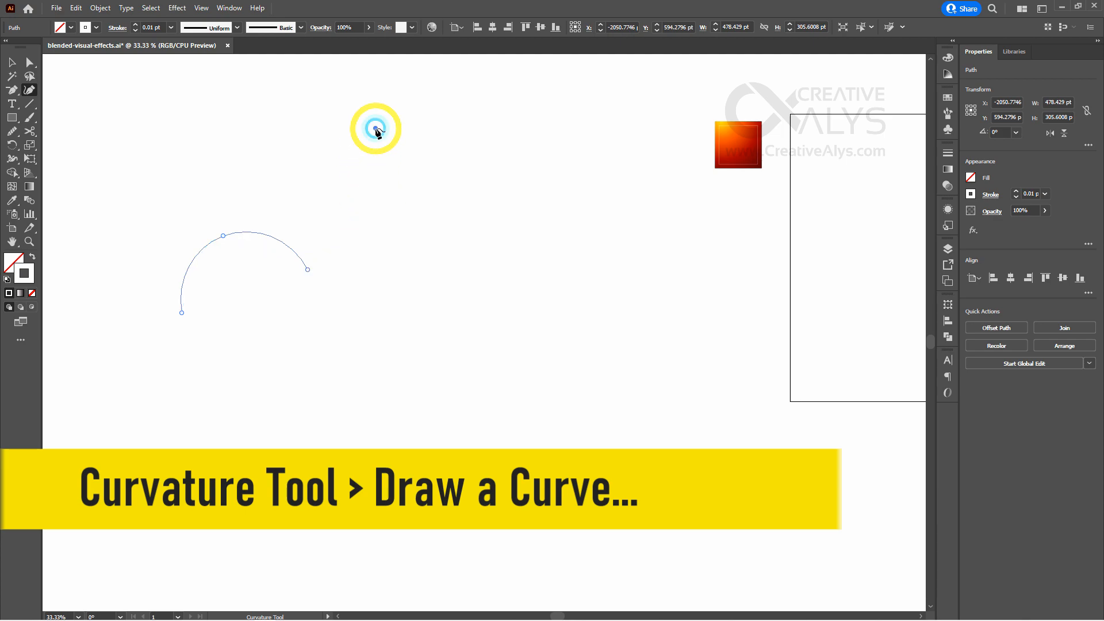
{"action": "left_click", "coordinate": [465, 143]}
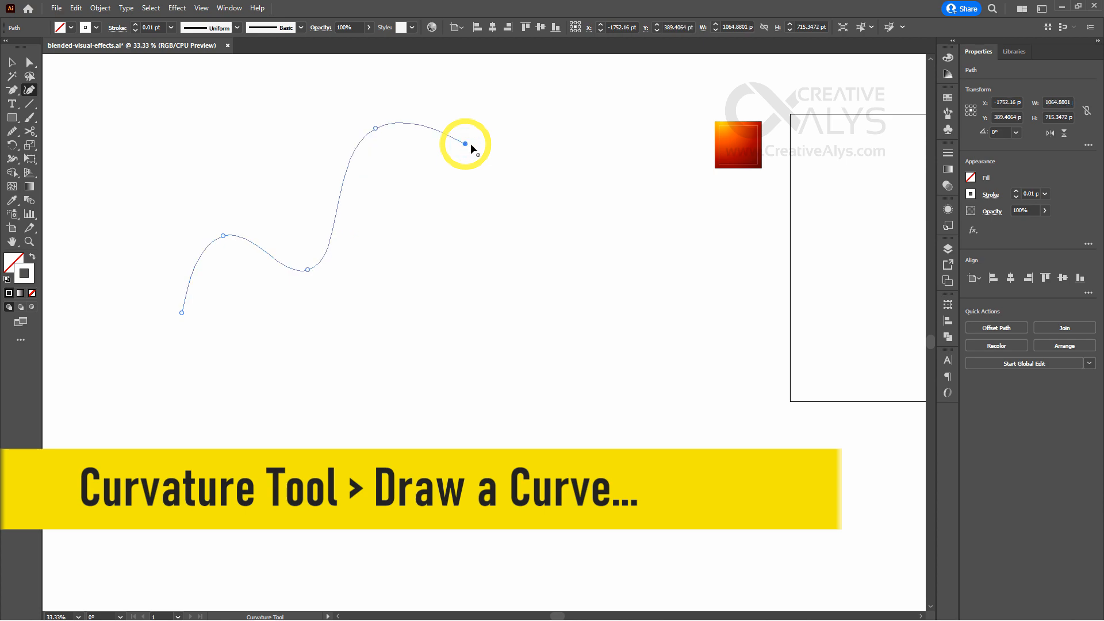
{"action": "left_click", "coordinate": [482, 181]}
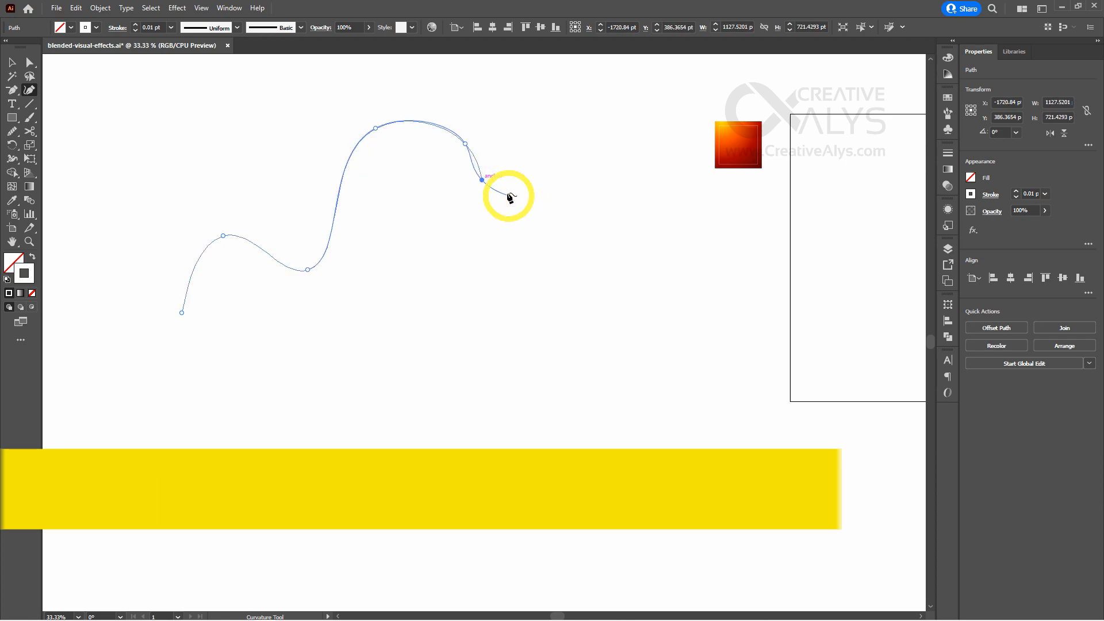
{"action": "left_click", "coordinate": [507, 191], "text": "ctrl"}
Show the full stroke settings for the wavy curve and change its stroke color to black.
{"action": "left_click", "coordinate": [339, 176]}
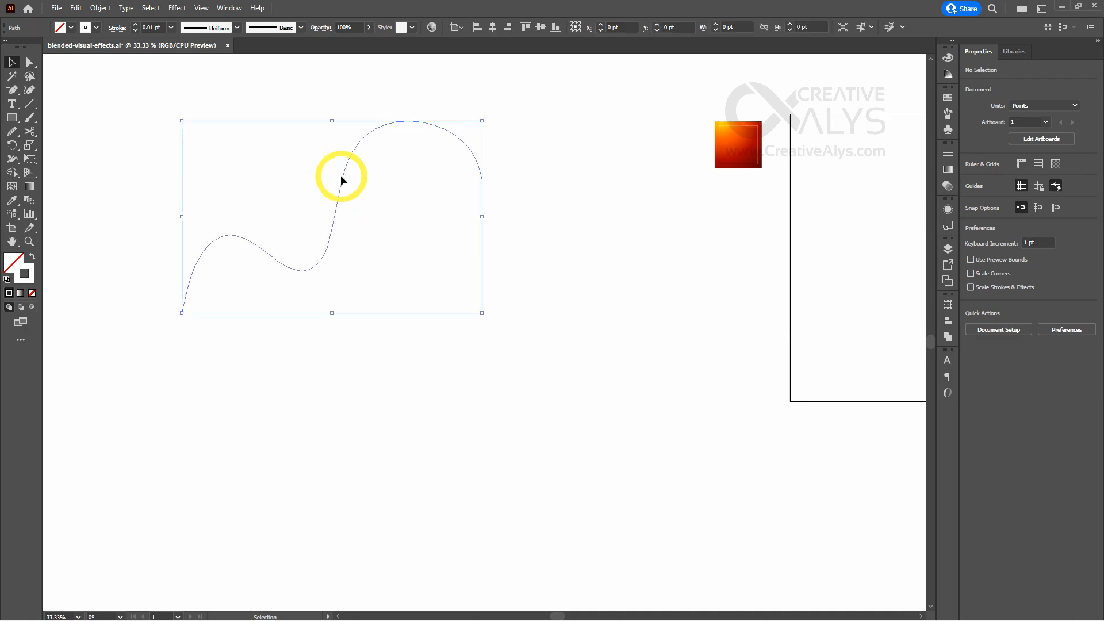
{"action": "left_click", "coordinate": [949, 155]}
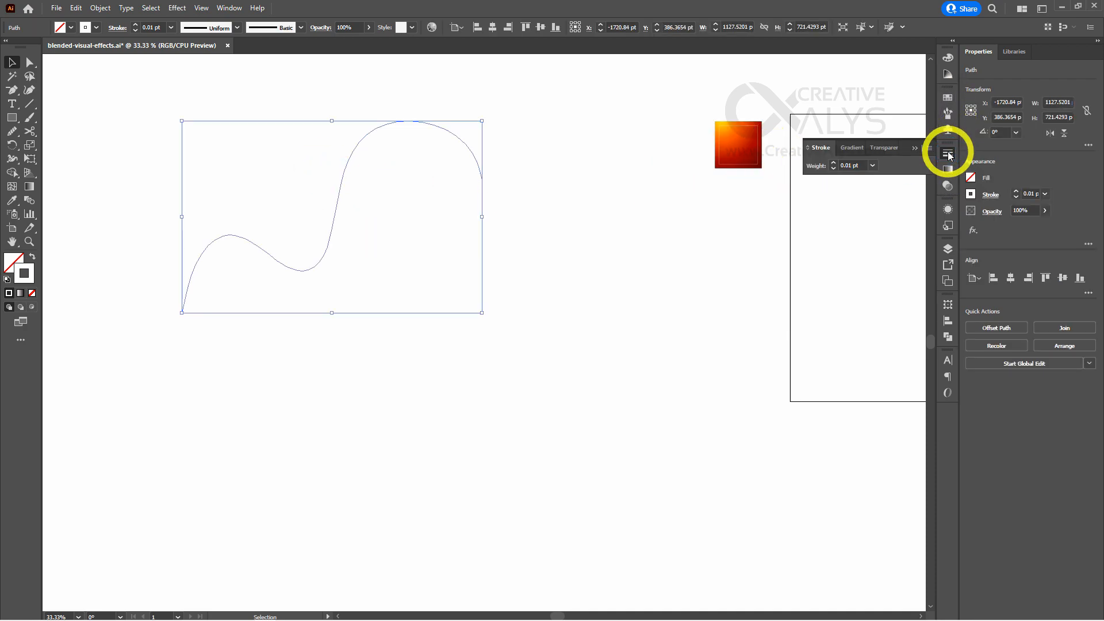
{"action": "left_click", "coordinate": [808, 149]}
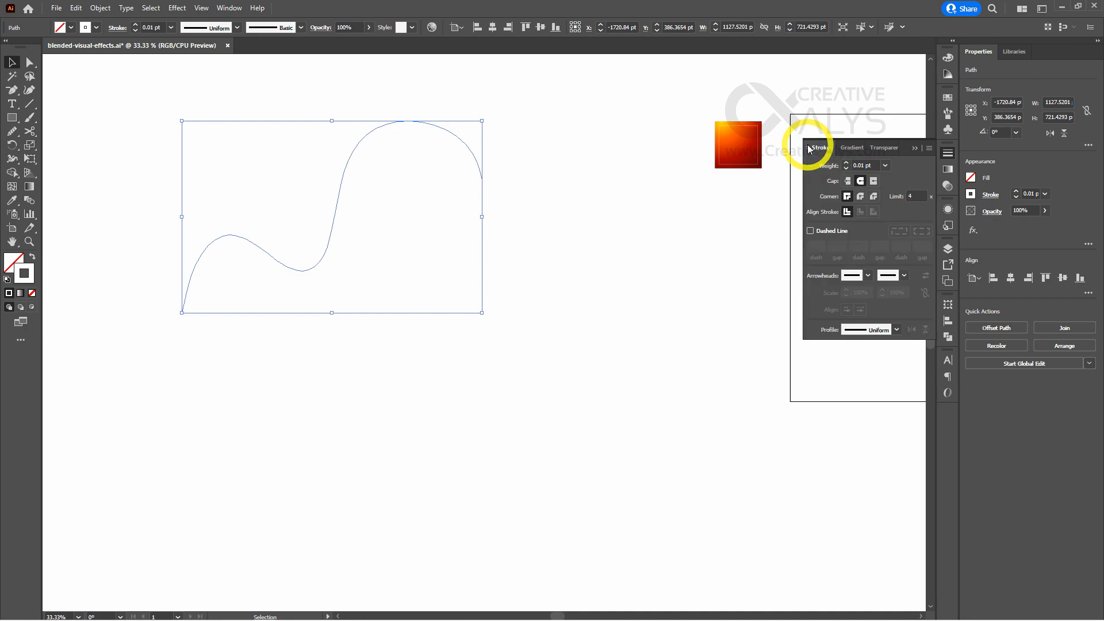
{"action": "left_click", "coordinate": [947, 97]}
{"action": "left_click", "coordinate": [581, 287]}
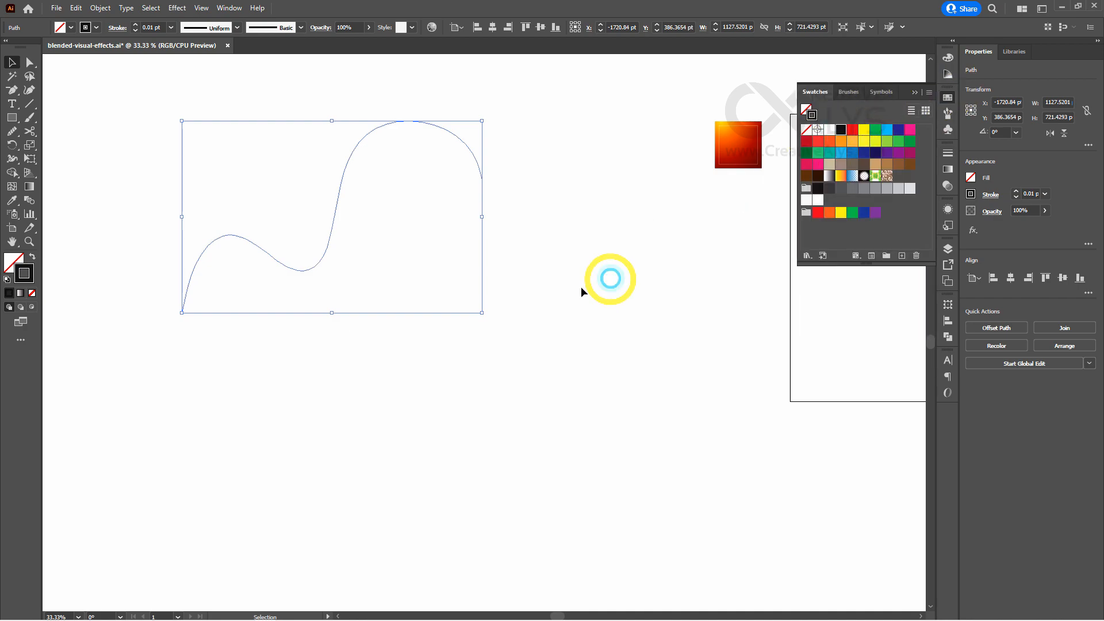
{"action": "left_click", "coordinate": [947, 98]}
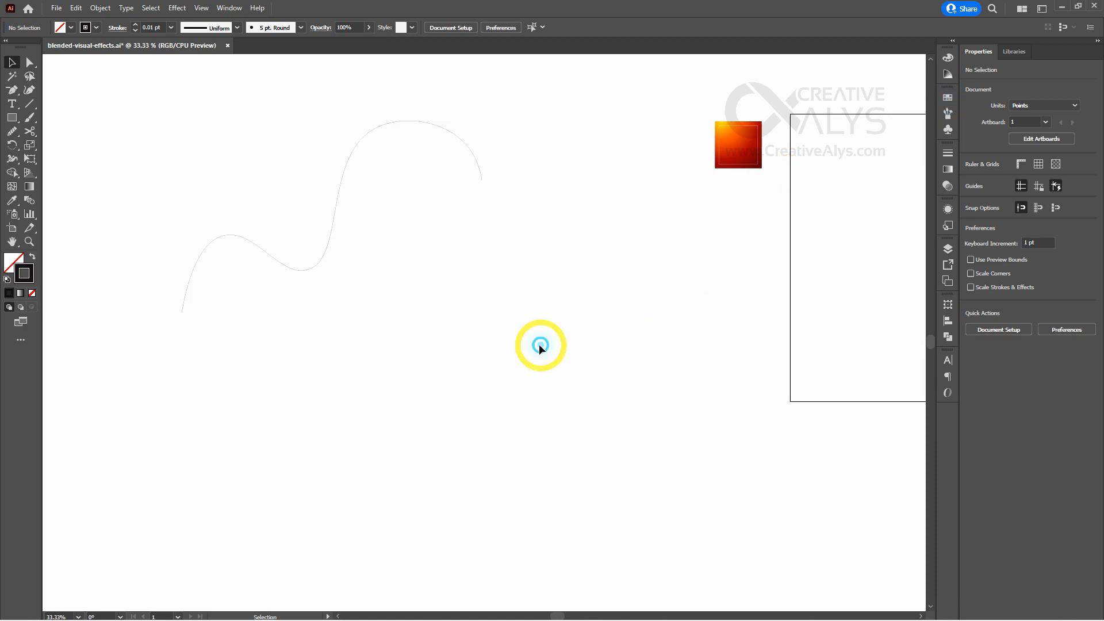
Draw a second open, winding curve of six points below the first one with the Curvature tool.
{"action": "left_click_drag", "start_coordinate": [478, 372], "coordinate": [516, 370]}
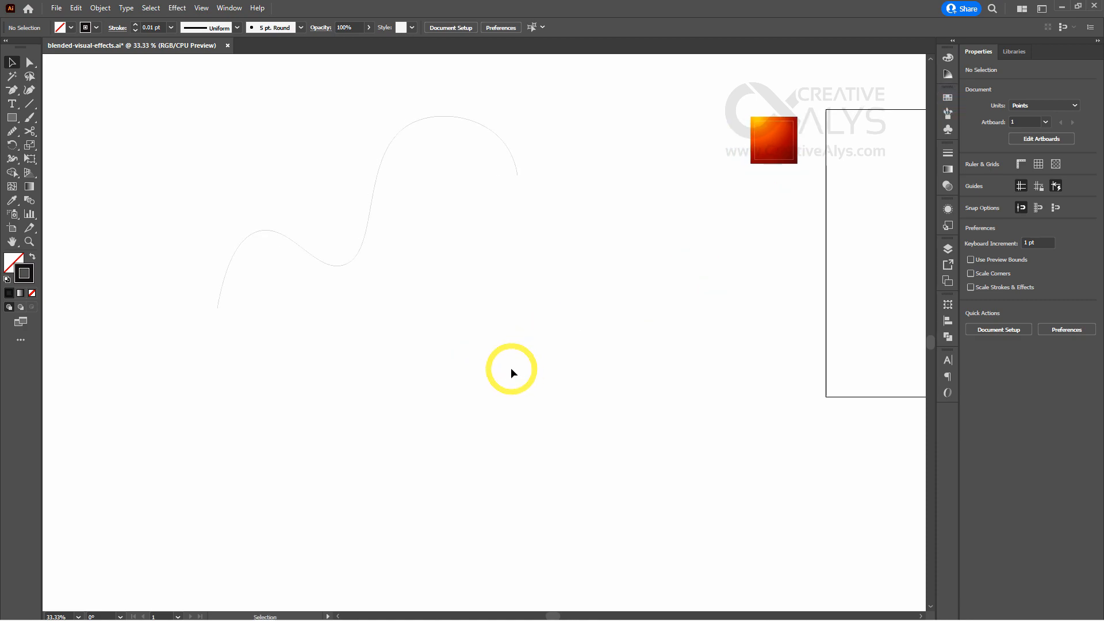
{"action": "left_click", "coordinate": [30, 90]}
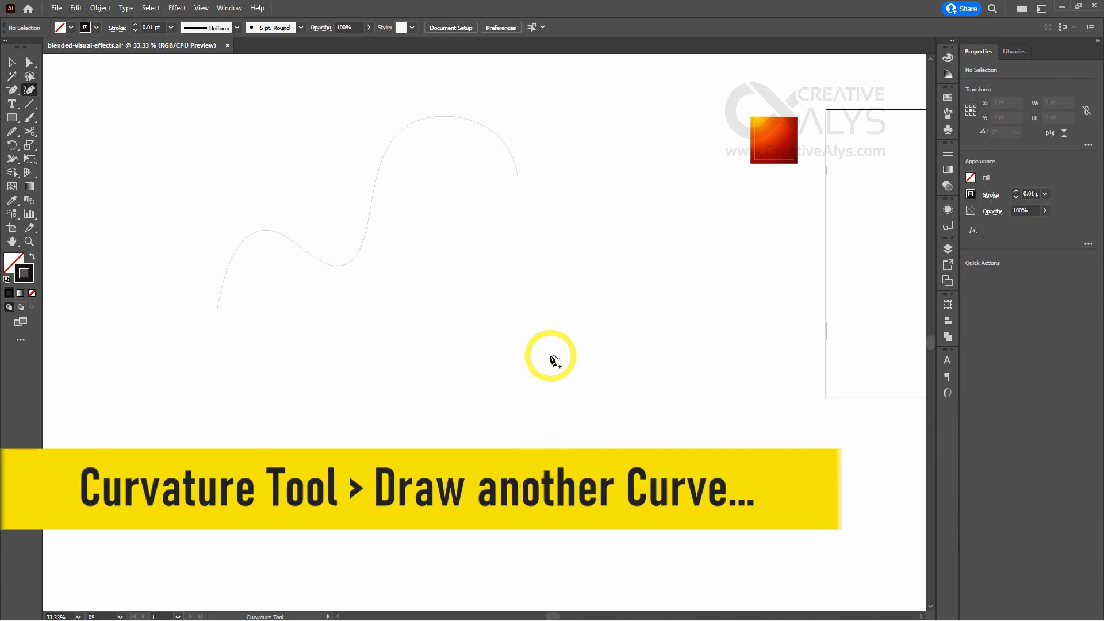
{"action": "left_click_drag", "start_coordinate": [550, 355], "coordinate": [552, 311]}
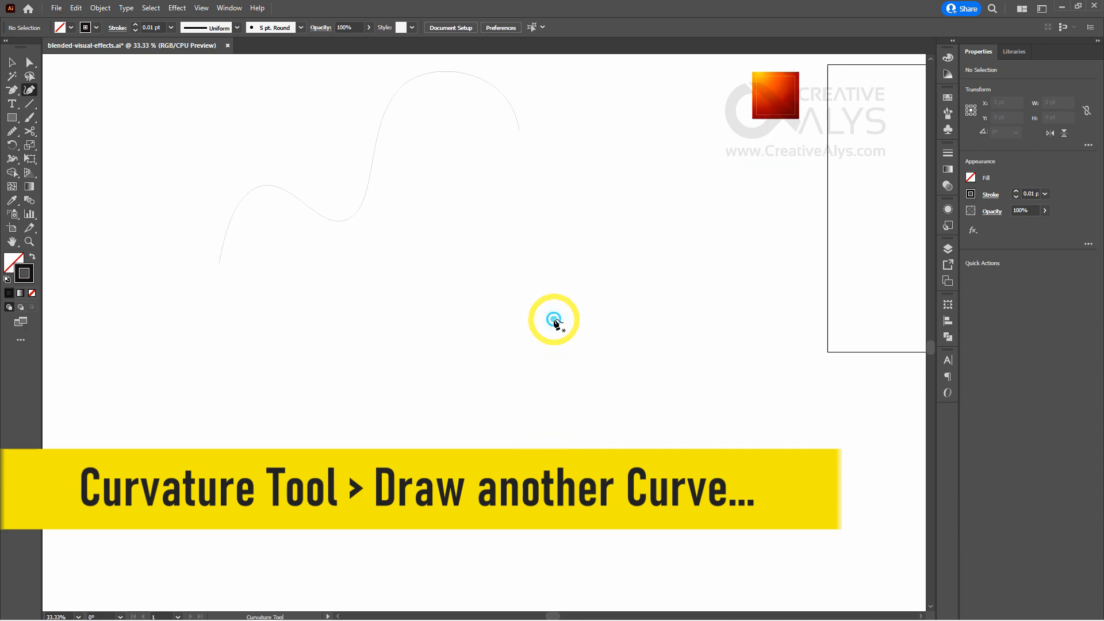
{"action": "left_click", "coordinate": [554, 319]}
{"action": "left_click", "coordinate": [553, 390]}
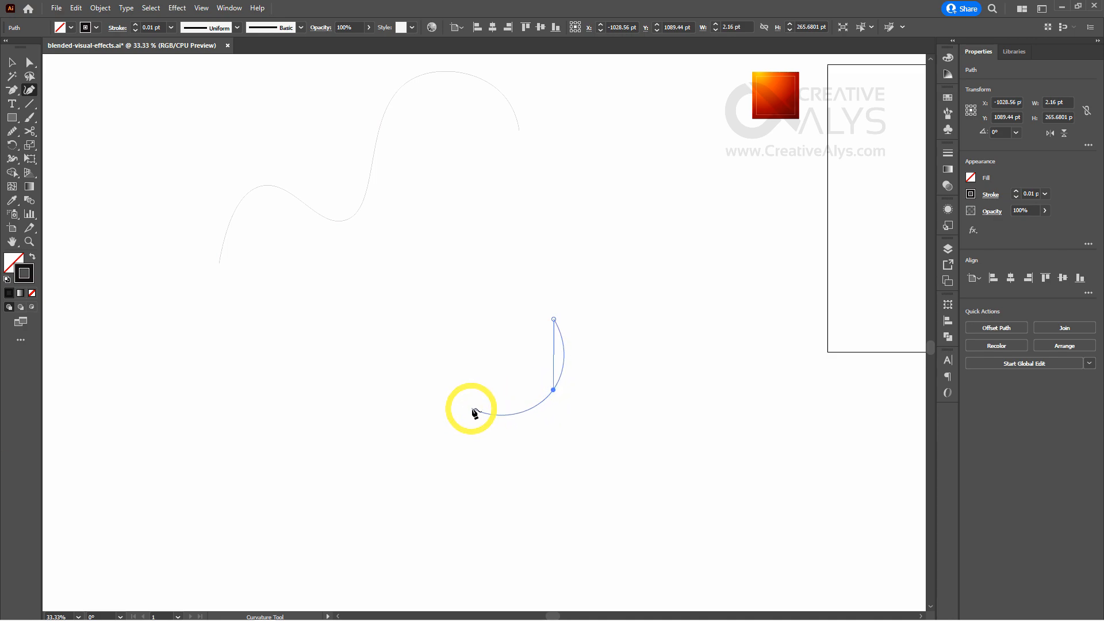
{"action": "left_click", "coordinate": [485, 382]}
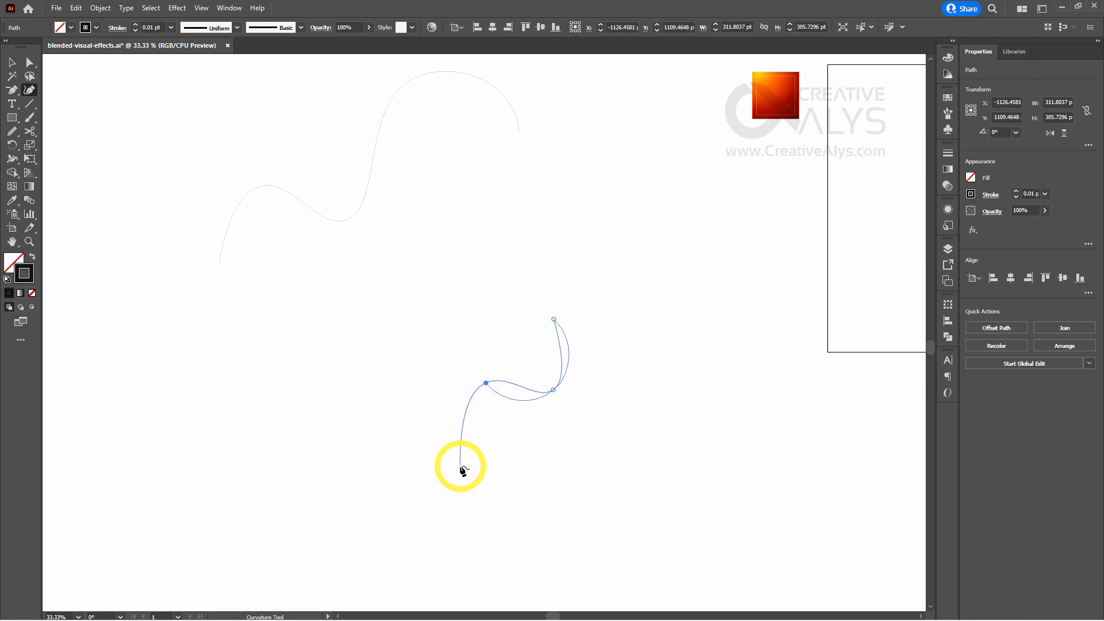
{"action": "left_click", "coordinate": [500, 481]}
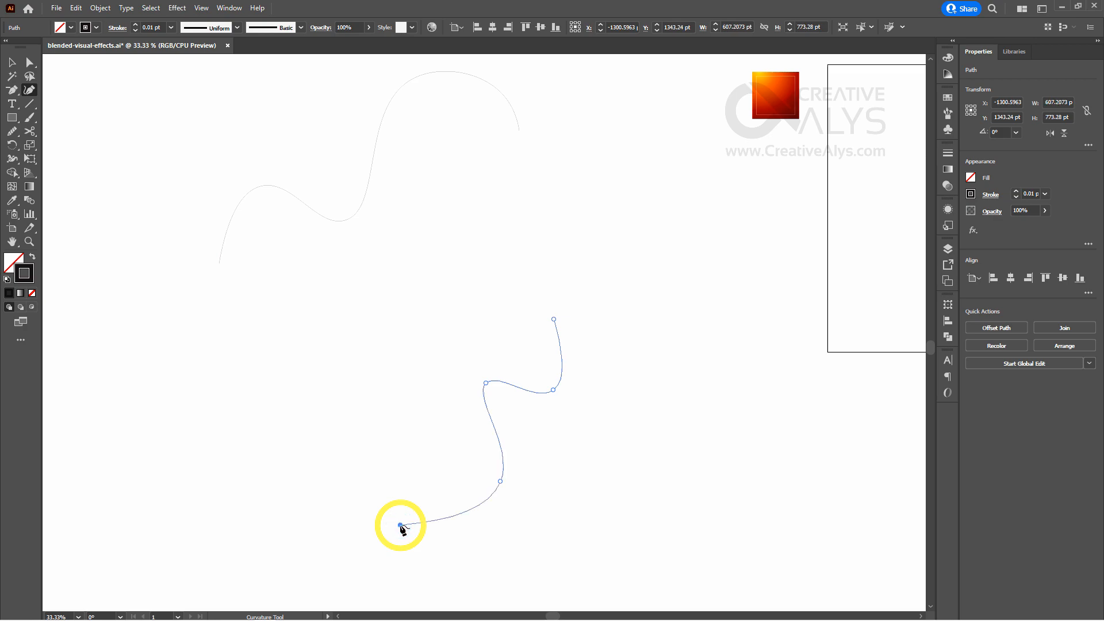
{"action": "left_click", "coordinate": [386, 460]}
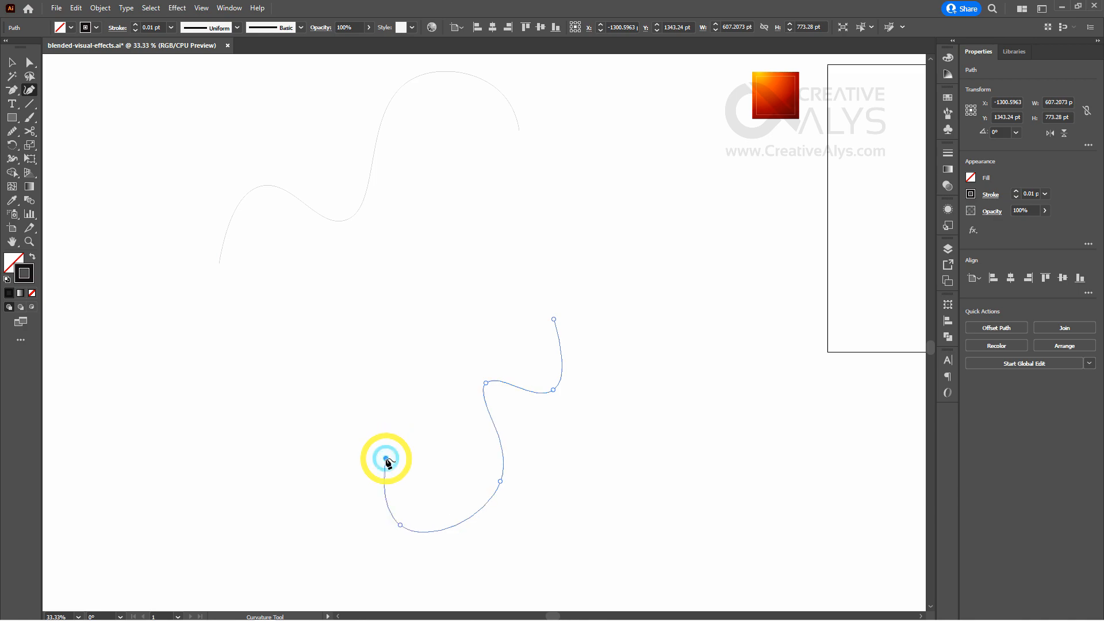
Rotate the second curve counterclockwise by about 36°.
{"action": "key", "text": "v"}
{"action": "left_click", "coordinate": [366, 429]}
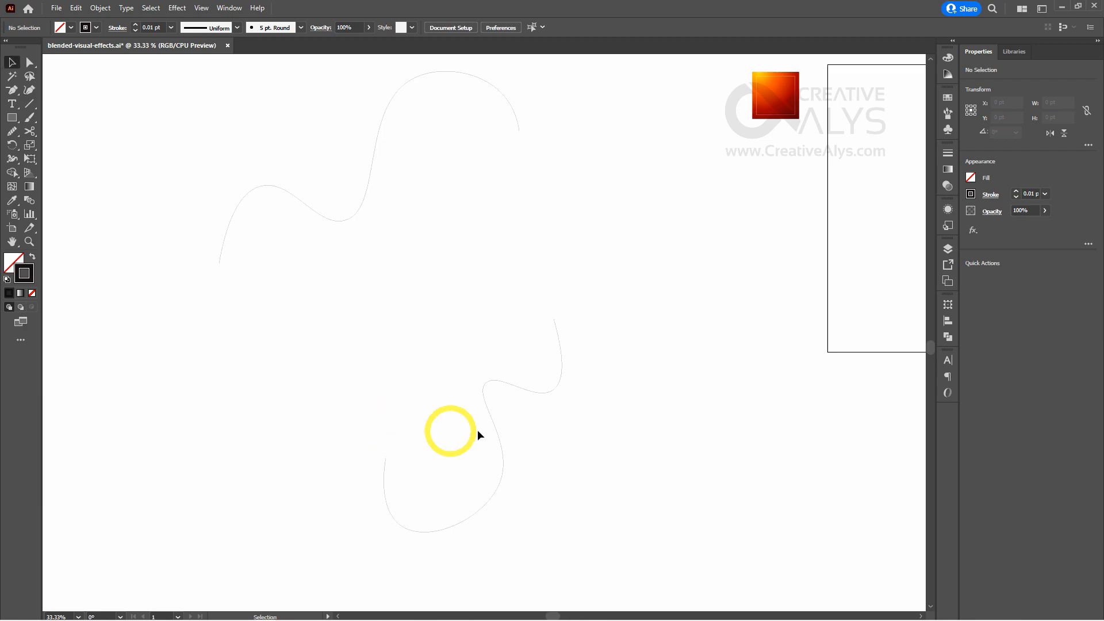
{"action": "left_click", "coordinate": [562, 373]}
{"action": "left_click_drag", "start_coordinate": [665, 457], "coordinate": [640, 341]}
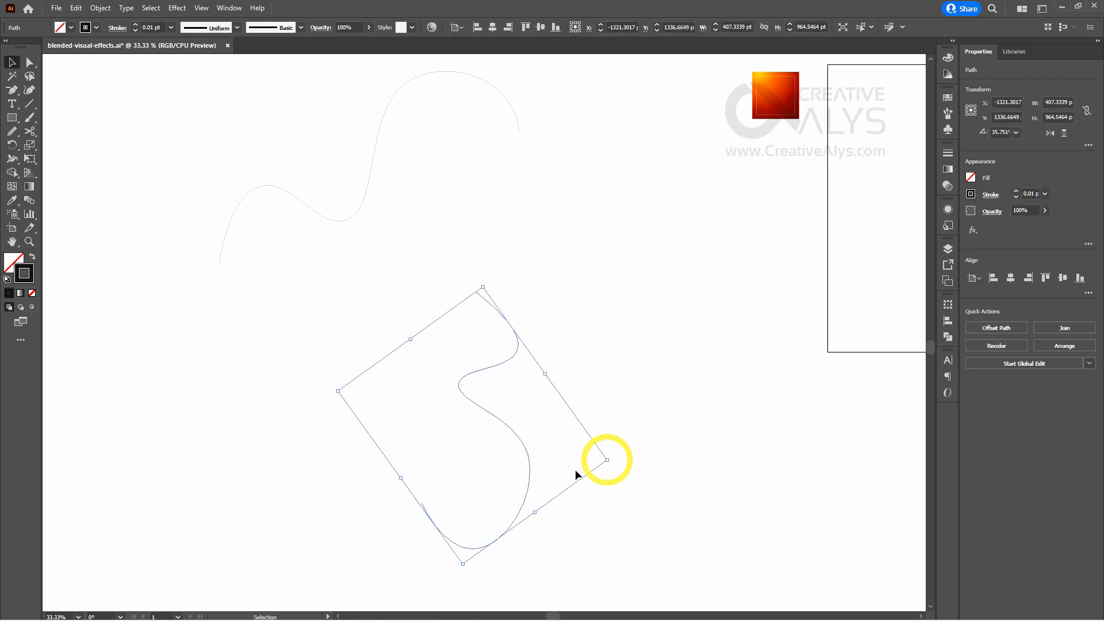
Delete the anchor point at the lower open end of the second curve and move the curve slightly to the right.
{"action": "key", "text": "a"}
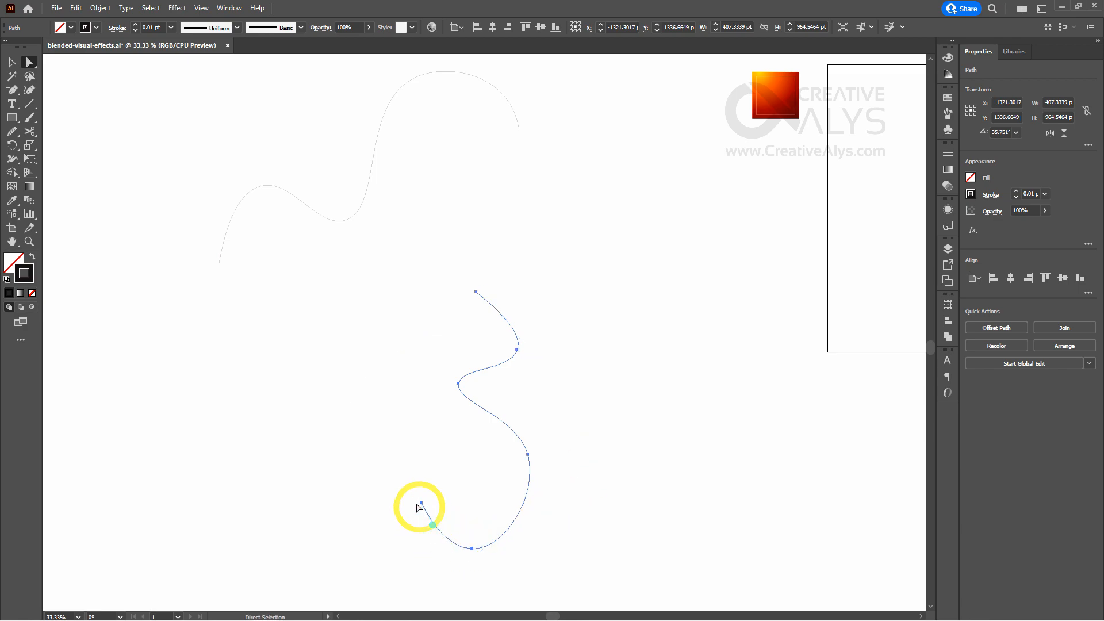
{"action": "left_click", "coordinate": [422, 504]}
{"action": "key", "text": "v"}
{"action": "left_click", "coordinate": [473, 492]}
{"action": "left_click_drag", "start_coordinate": [528, 490], "coordinate": [572, 488]}
{"action": "left_click", "coordinate": [687, 459]}
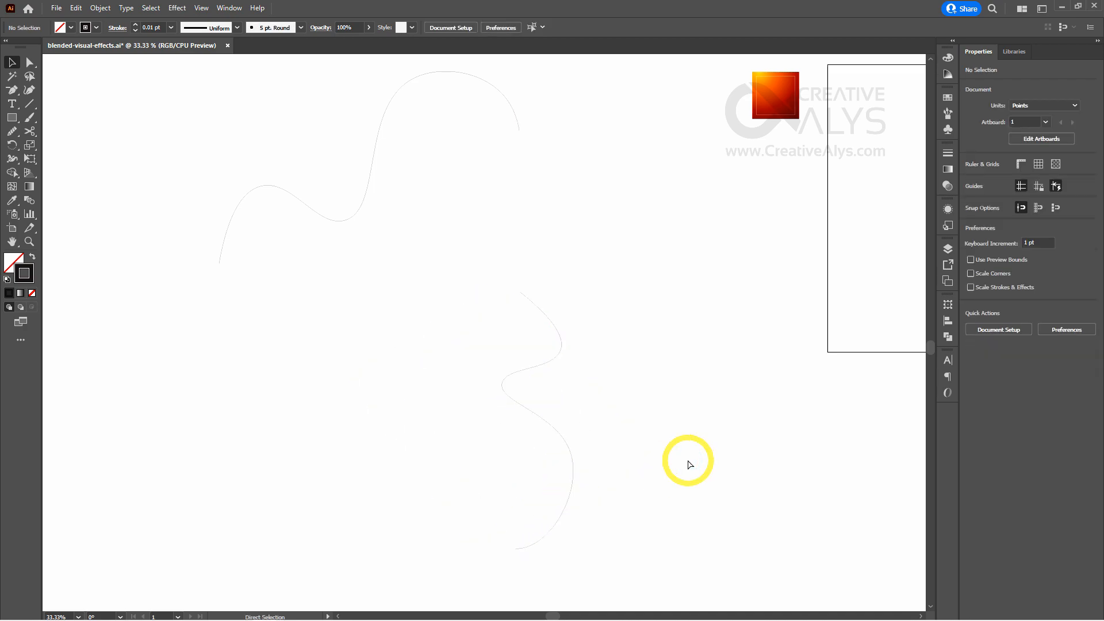
Move the lower end anchor of the second curve slightly outward to the left so its tail is longer.
{"action": "key", "text": "ctrl+minus"}
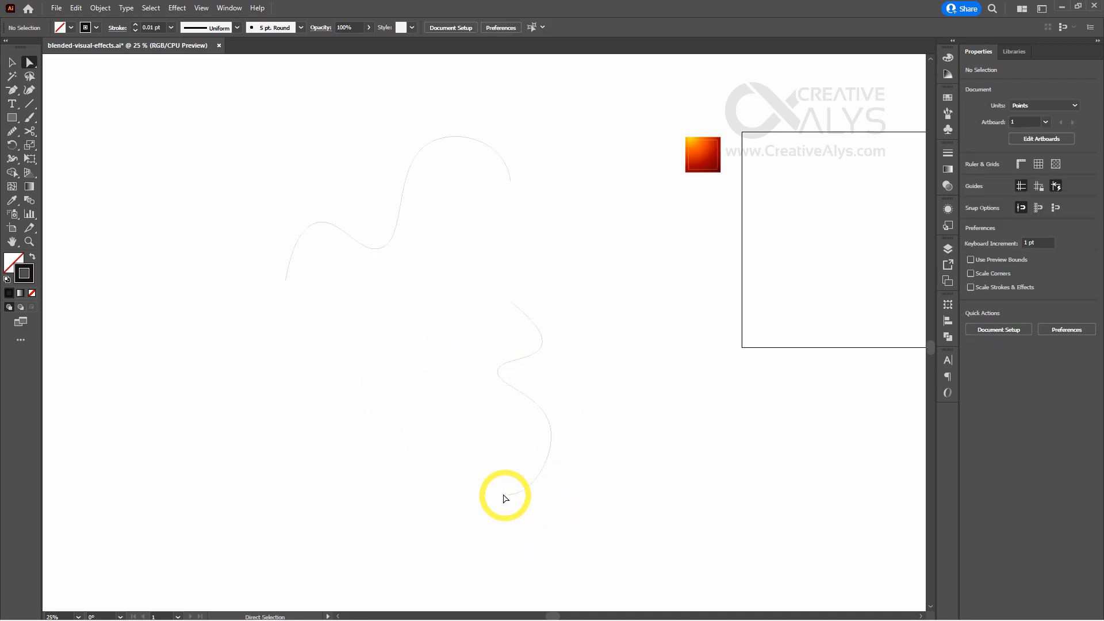
{"action": "left_click_drag", "start_coordinate": [507, 495], "coordinate": [483, 492]}
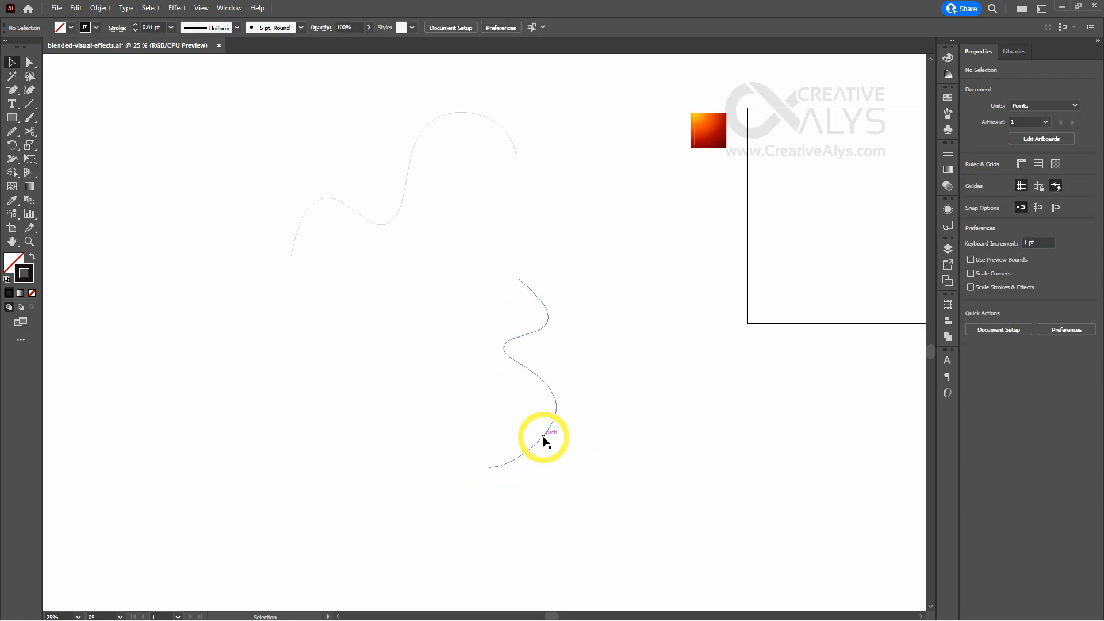
{"action": "left_click", "coordinate": [544, 438]}
{"action": "left_click", "coordinate": [651, 467]}
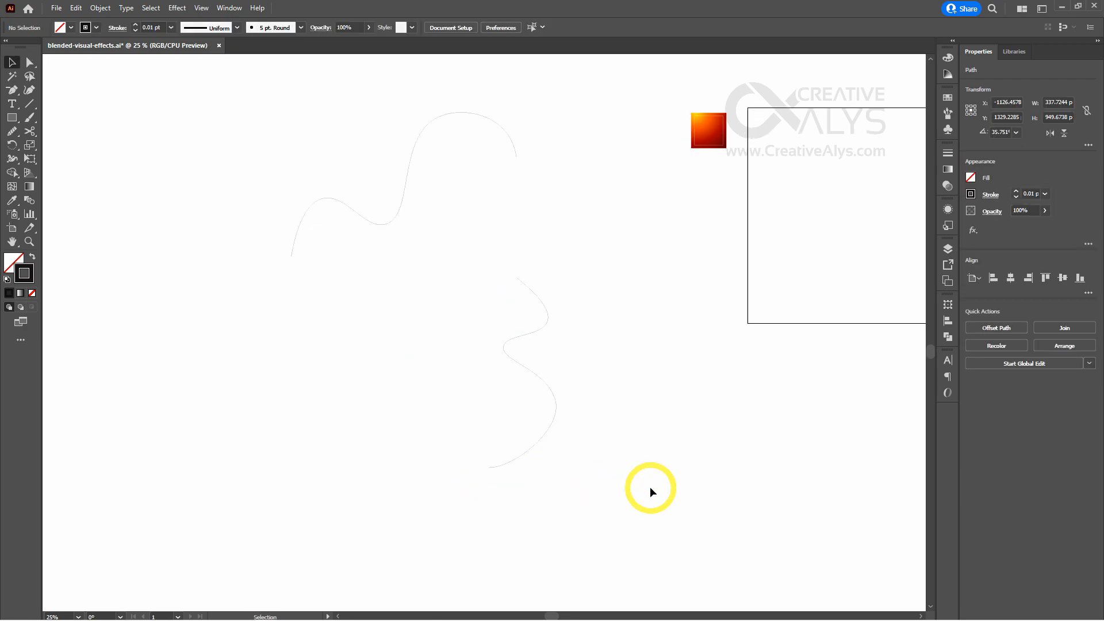
Blend the upper curve with the lower curve using the Blend tool.
{"action": "left_click", "coordinate": [379, 223]}
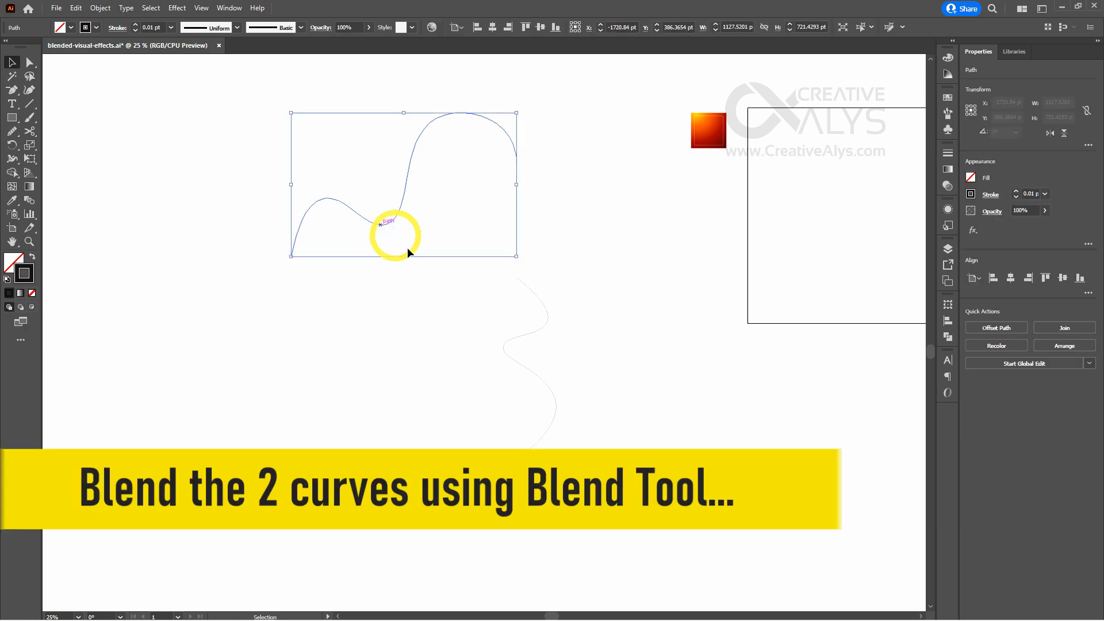
{"action": "left_click", "coordinate": [520, 333], "text": "shift"}
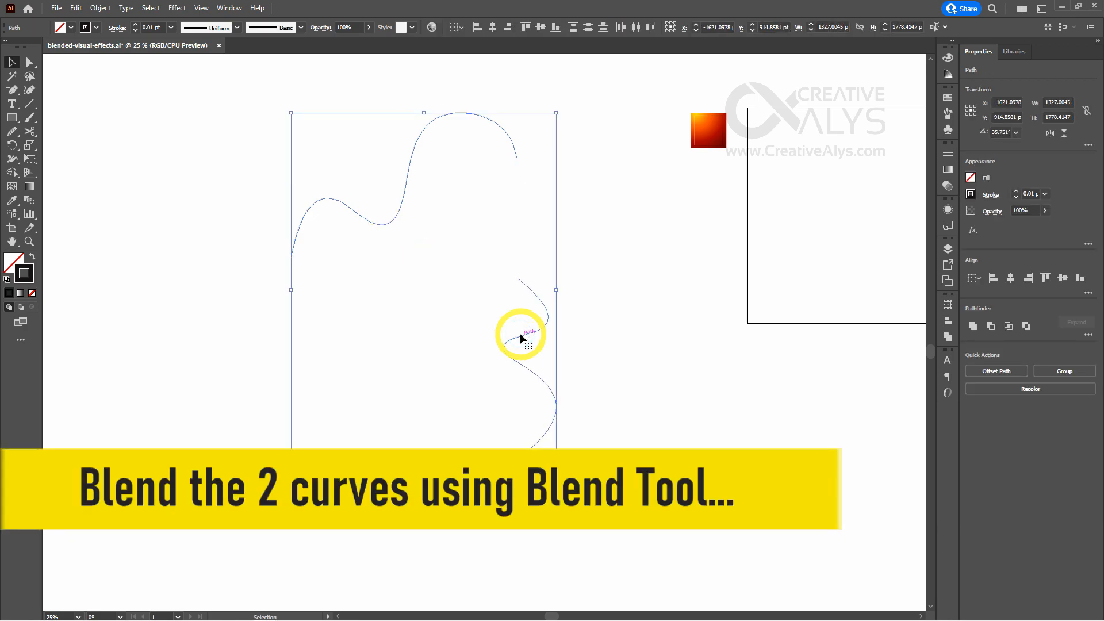
{"action": "left_click", "coordinate": [31, 203]}
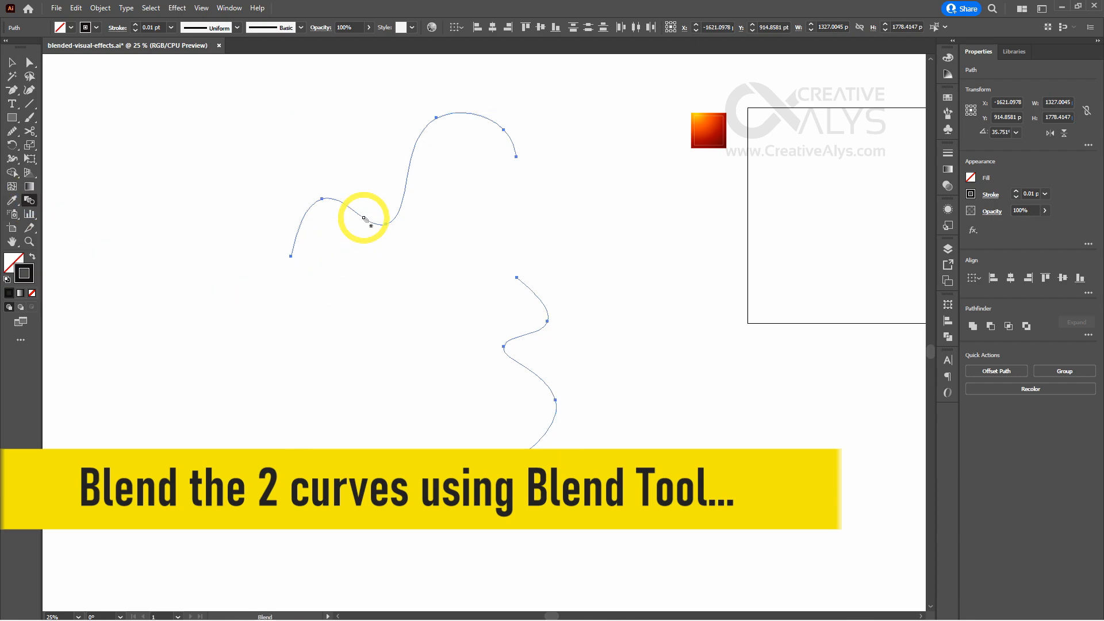
{"action": "left_click", "coordinate": [538, 375]}
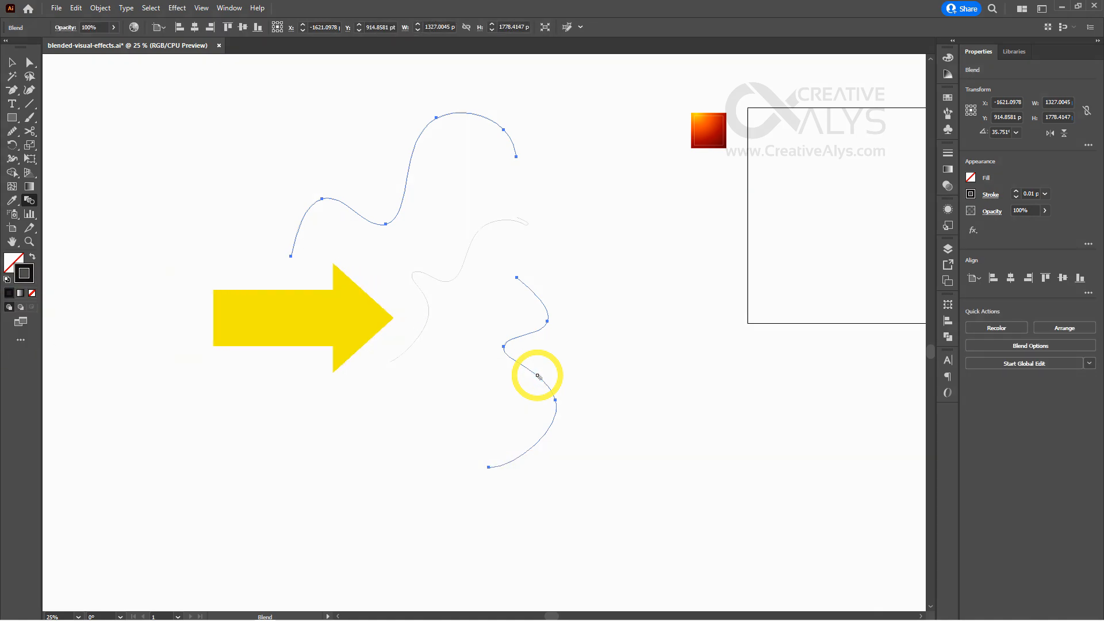
Set the blend's spacing to Specified Distance with a value of 4 pt.
{"action": "key", "text": "v"}
{"action": "left_click", "coordinate": [512, 326]}
{"action": "left_click", "coordinate": [518, 335]}
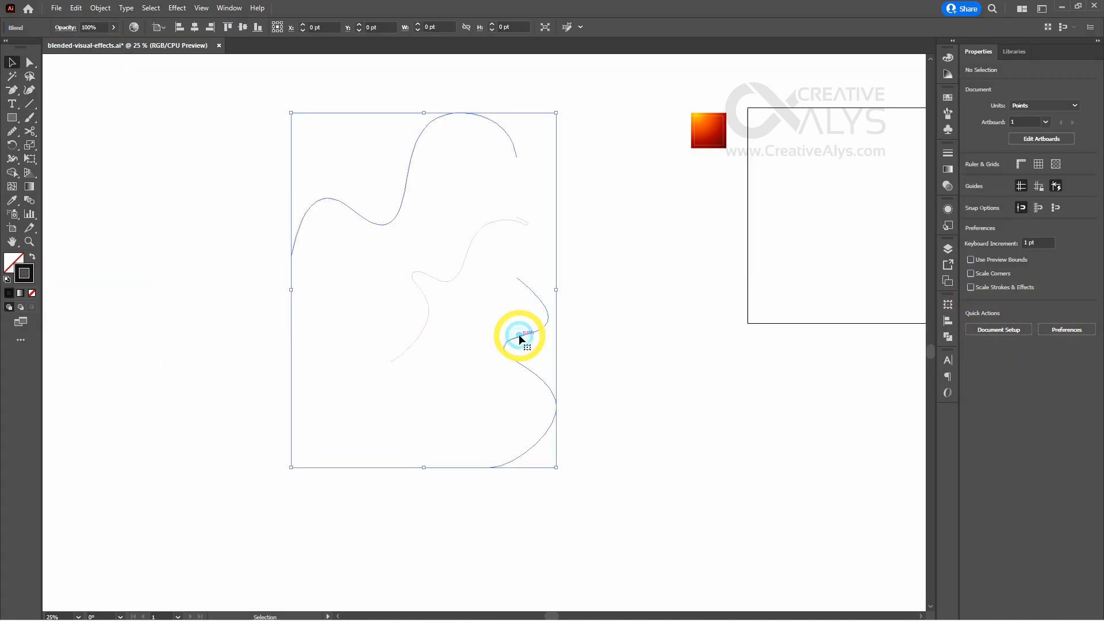
{"action": "double_click", "coordinate": [29, 200]}
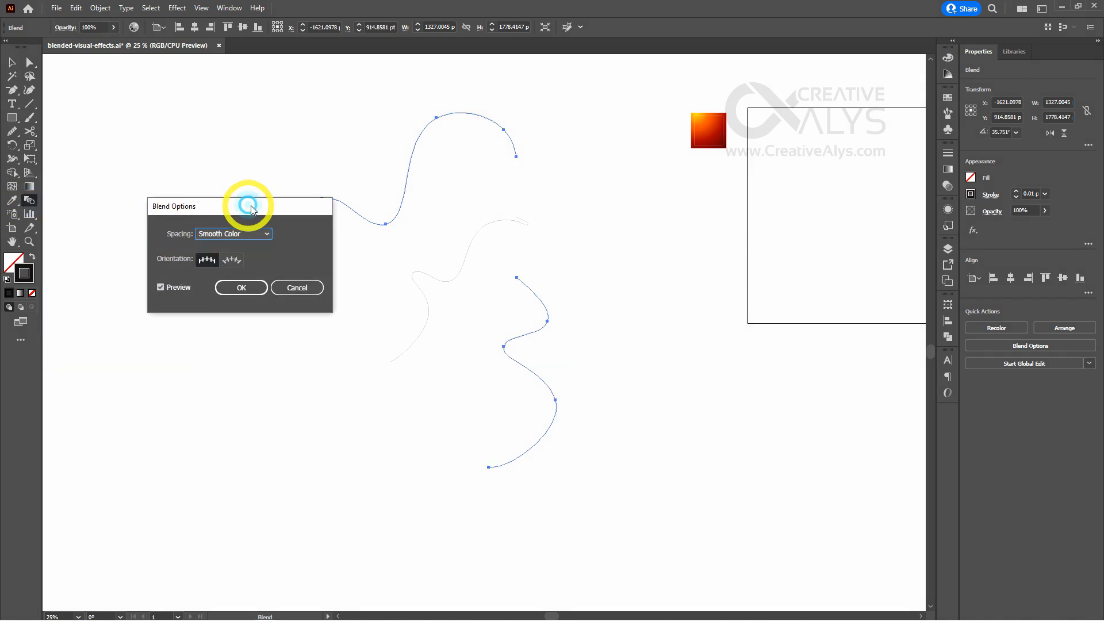
{"action": "left_click_drag", "start_coordinate": [251, 208], "coordinate": [316, 226]}
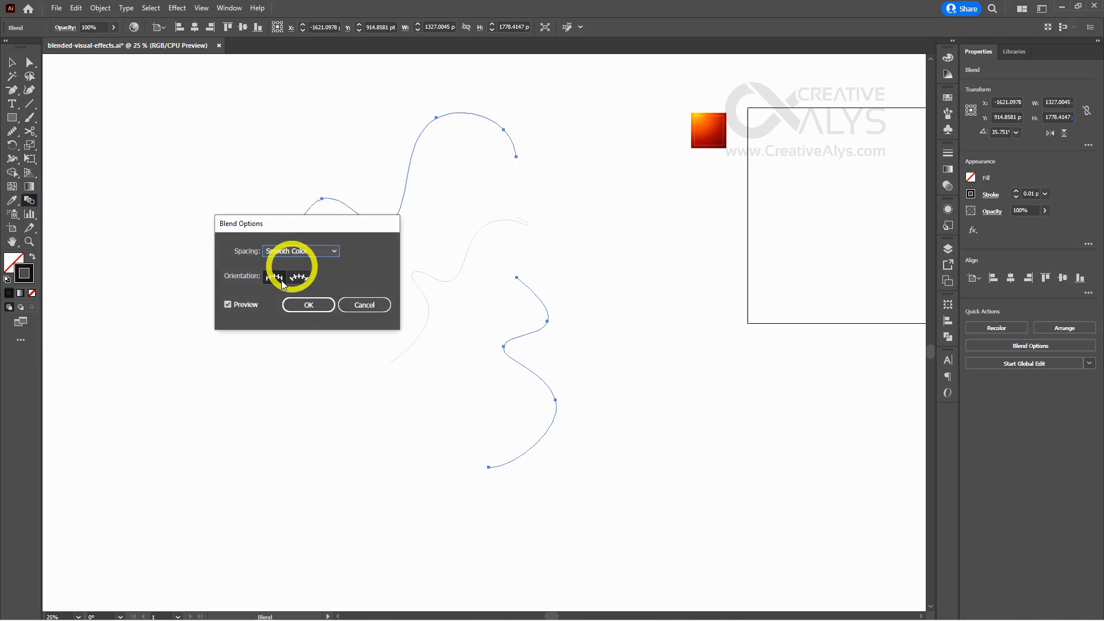
{"action": "left_click", "coordinate": [318, 251]}
{"action": "left_click", "coordinate": [305, 289]}
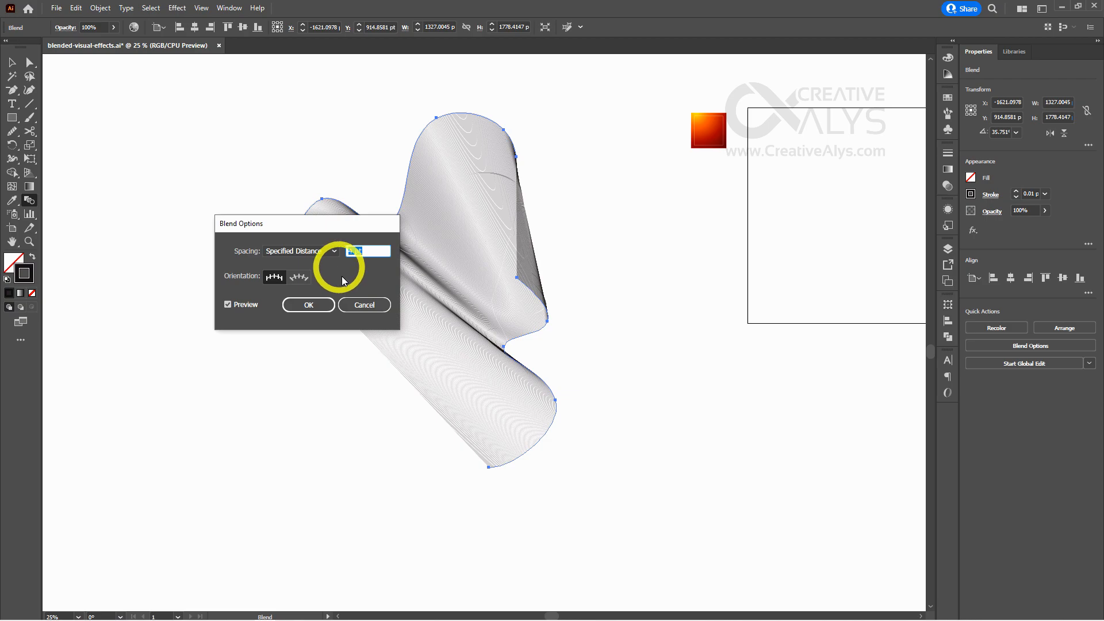
{"action": "left_click", "coordinate": [325, 309]}
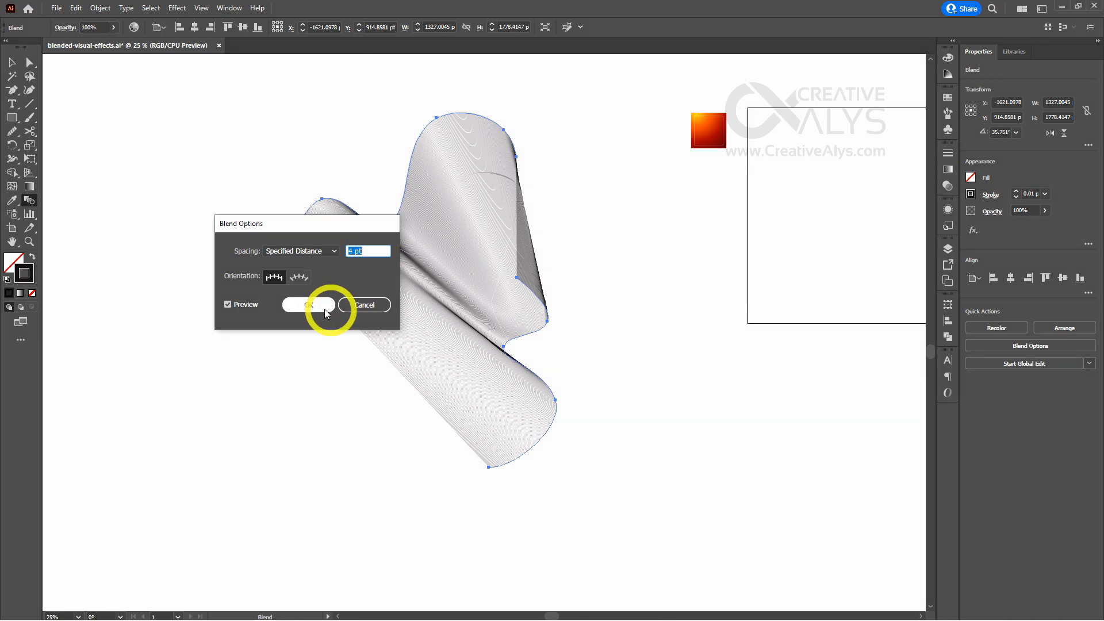
{"action": "left_click", "coordinate": [645, 396]}
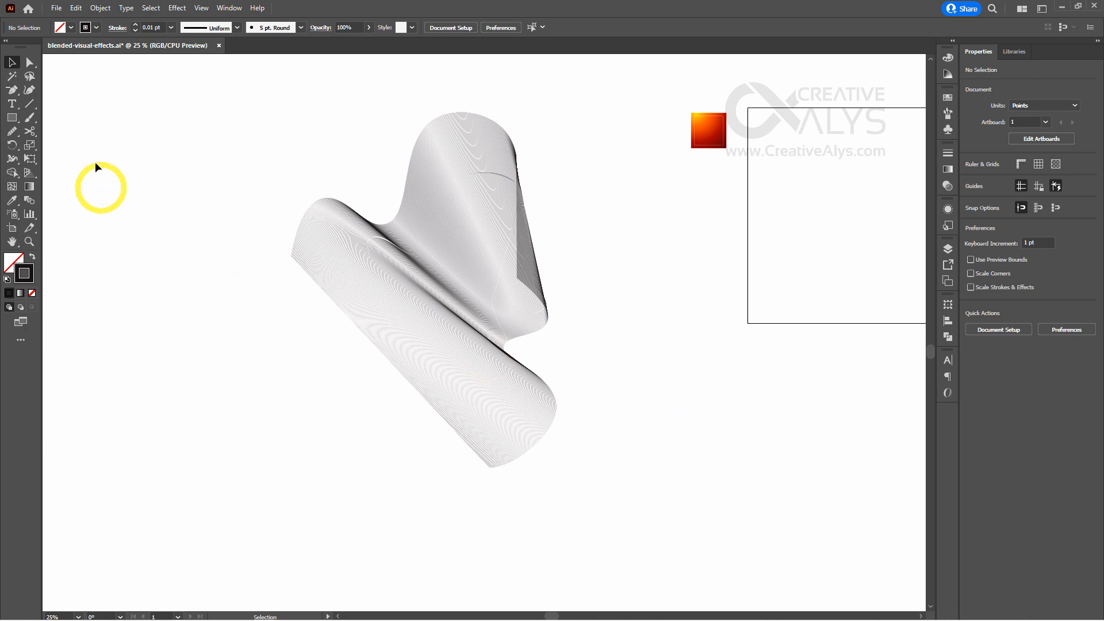
Draw a winding open curve with the Curvature tool, sweeping across the blend, around its right side and back beneath it, and shift it slightly up.
{"action": "left_click", "coordinate": [32, 90]}
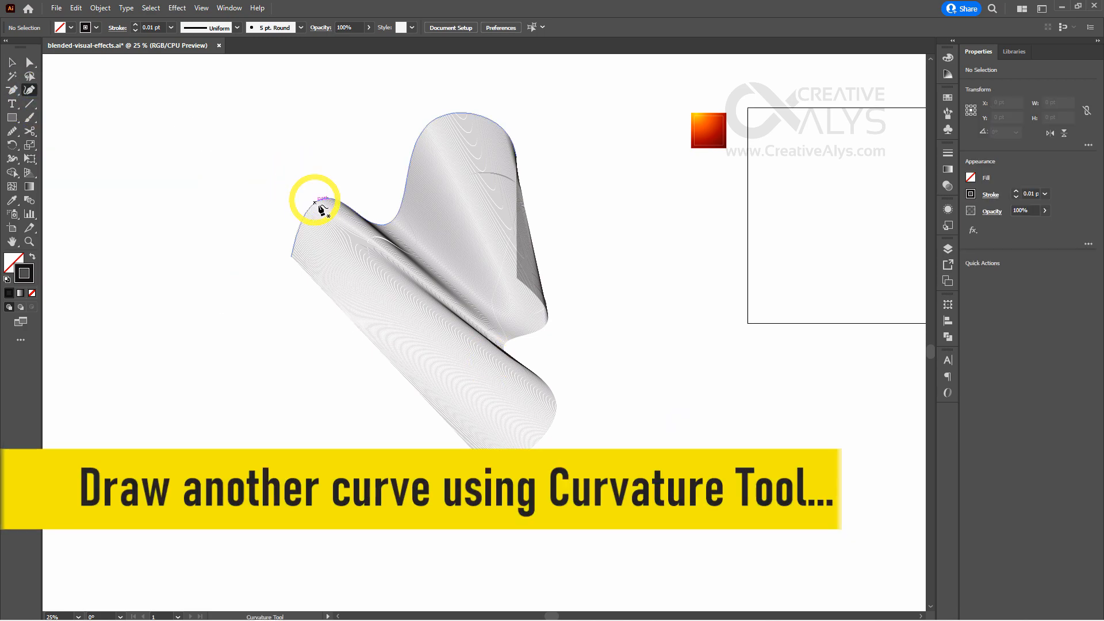
{"action": "left_click", "coordinate": [373, 199]}
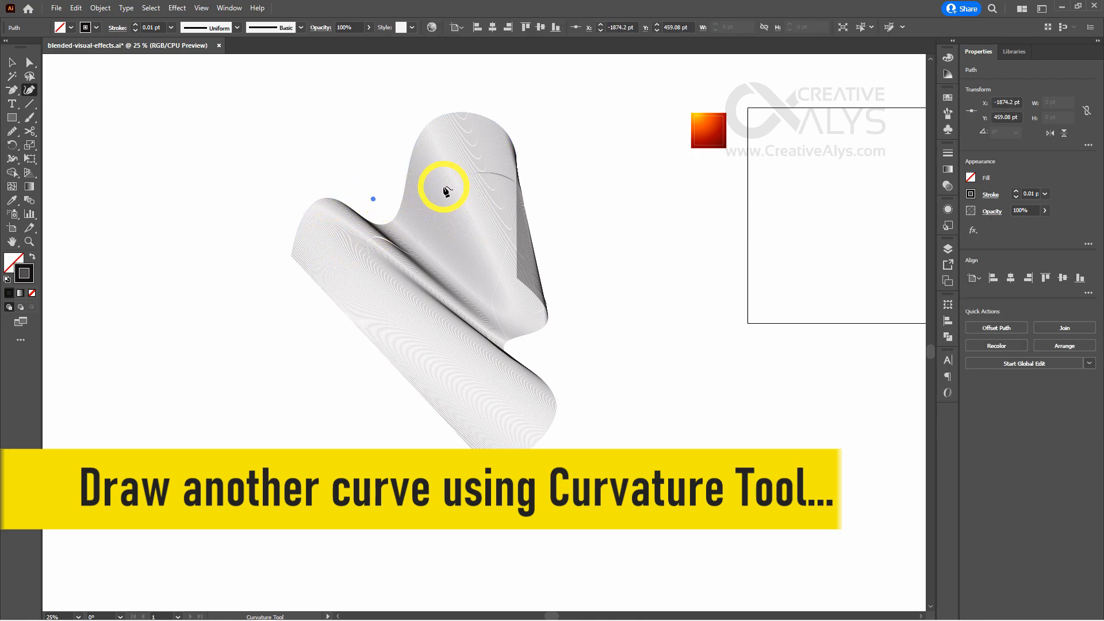
{"action": "left_click", "coordinate": [446, 192]}
{"action": "left_click_drag", "start_coordinate": [447, 193], "coordinate": [446, 170]}
{"action": "left_click", "coordinate": [438, 292]}
{"action": "left_click", "coordinate": [643, 263]}
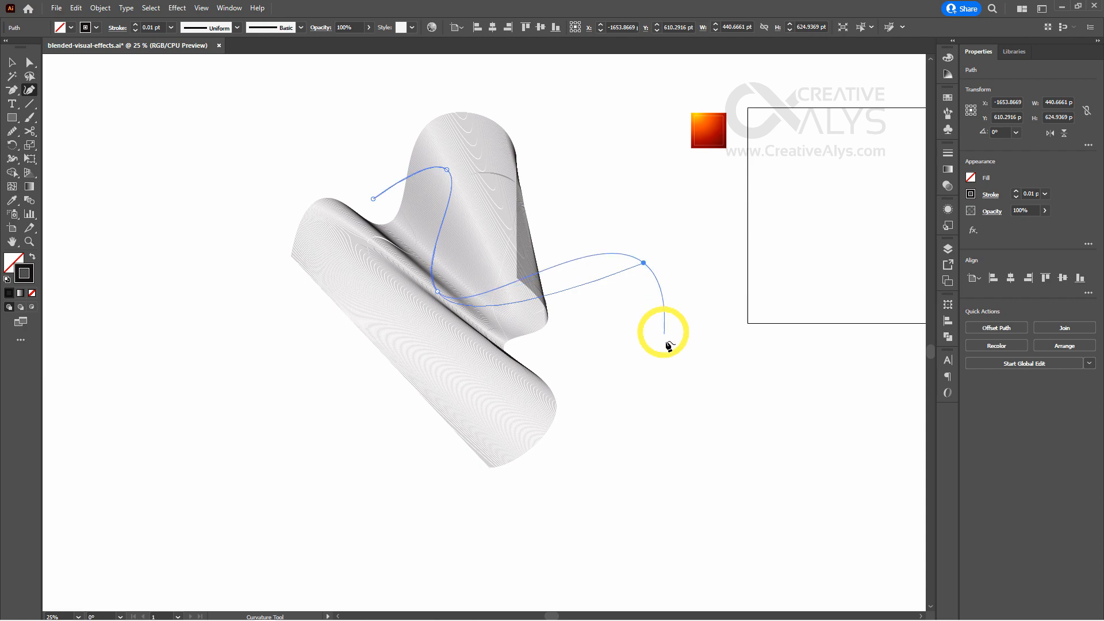
{"action": "left_click", "coordinate": [662, 407]}
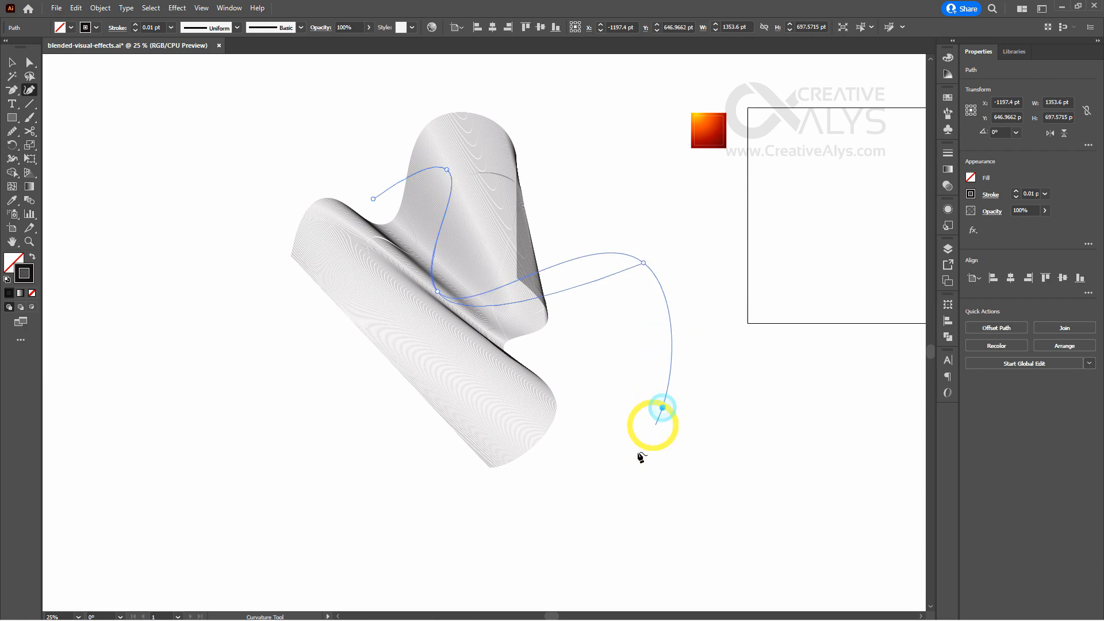
{"action": "left_click", "coordinate": [446, 494]}
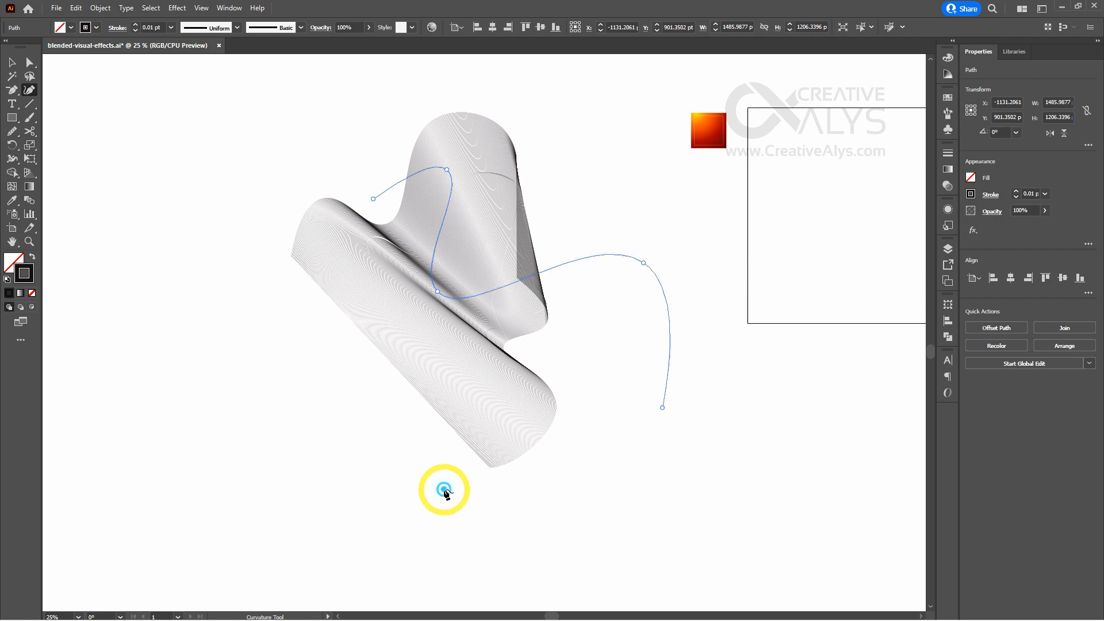
{"action": "left_click", "coordinate": [396, 461], "text": "ctrl"}
{"action": "key", "text": "v"}
{"action": "left_click_drag", "start_coordinate": [667, 411], "coordinate": [655, 384]}
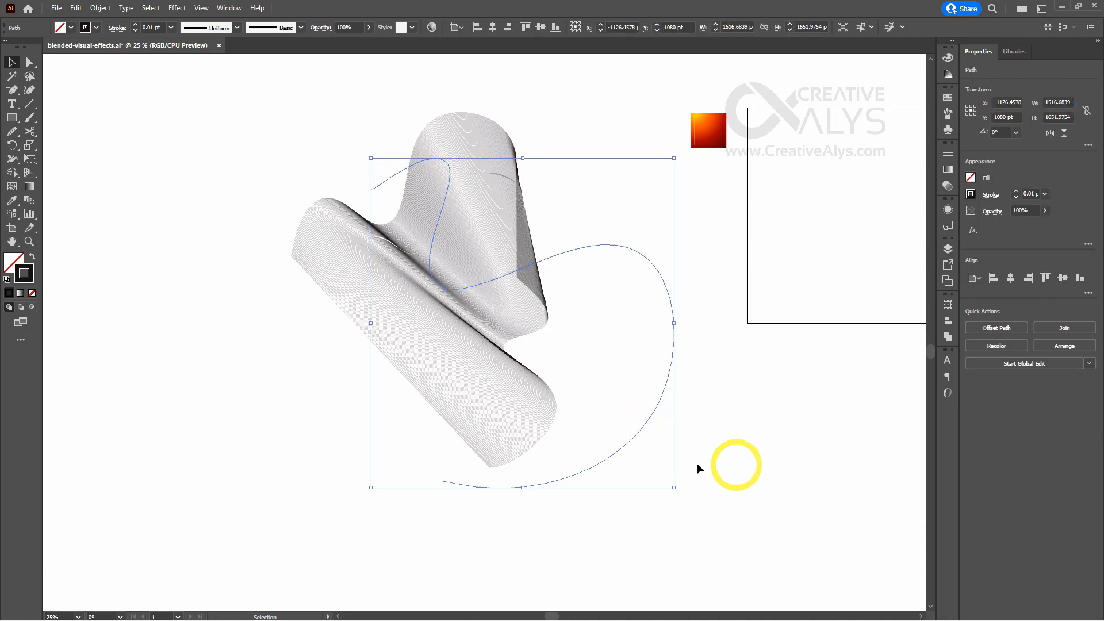
Replace the blend's spine with the newly drawn winding curve.
{"action": "left_click", "coordinate": [487, 398], "text": "shift"}
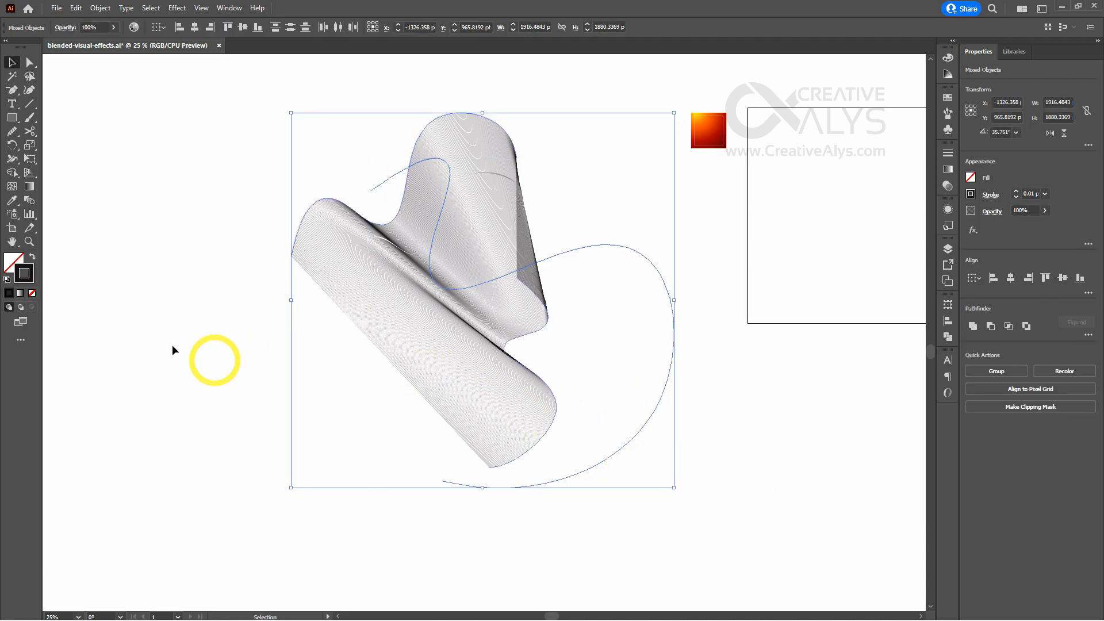
{"action": "left_click", "coordinate": [94, 9]}
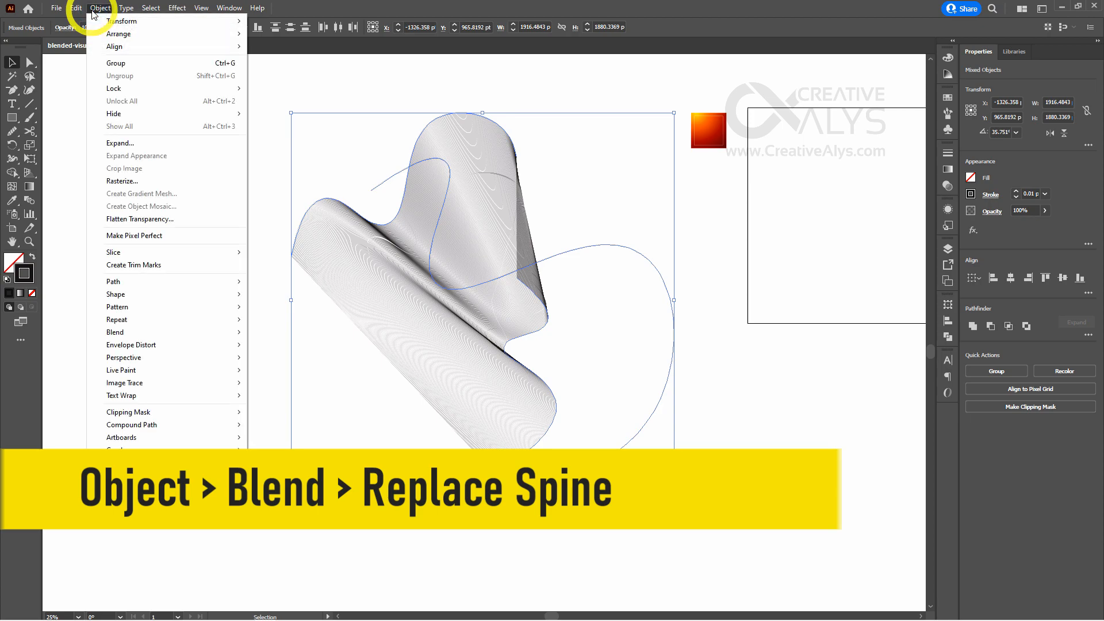
{"action": "mouse_move", "coordinate": [148, 331]}
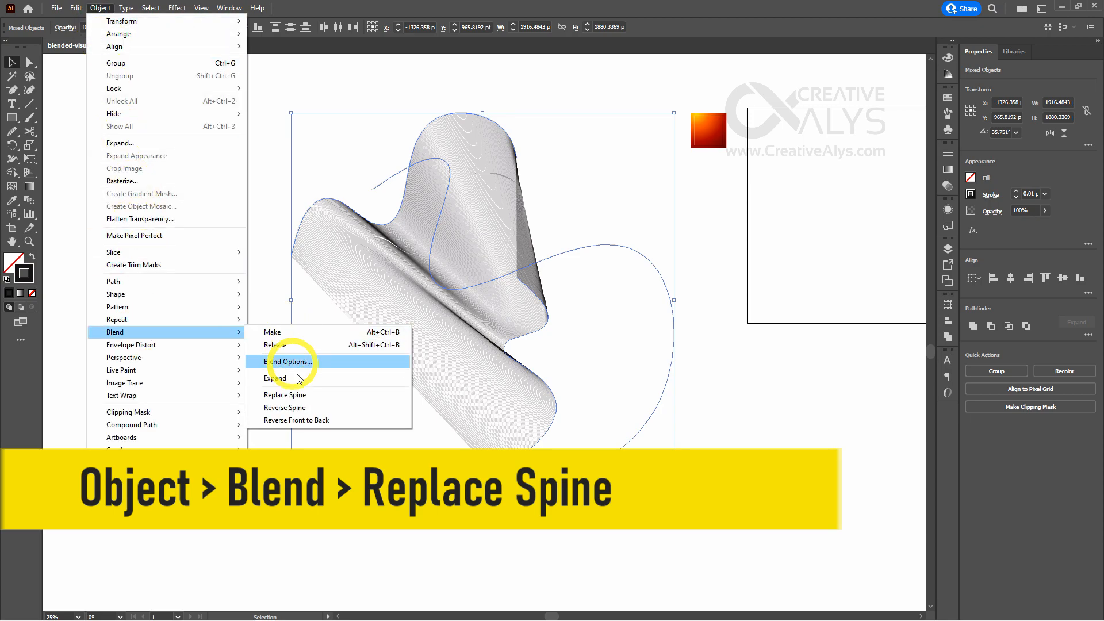
{"action": "left_click", "coordinate": [320, 397]}
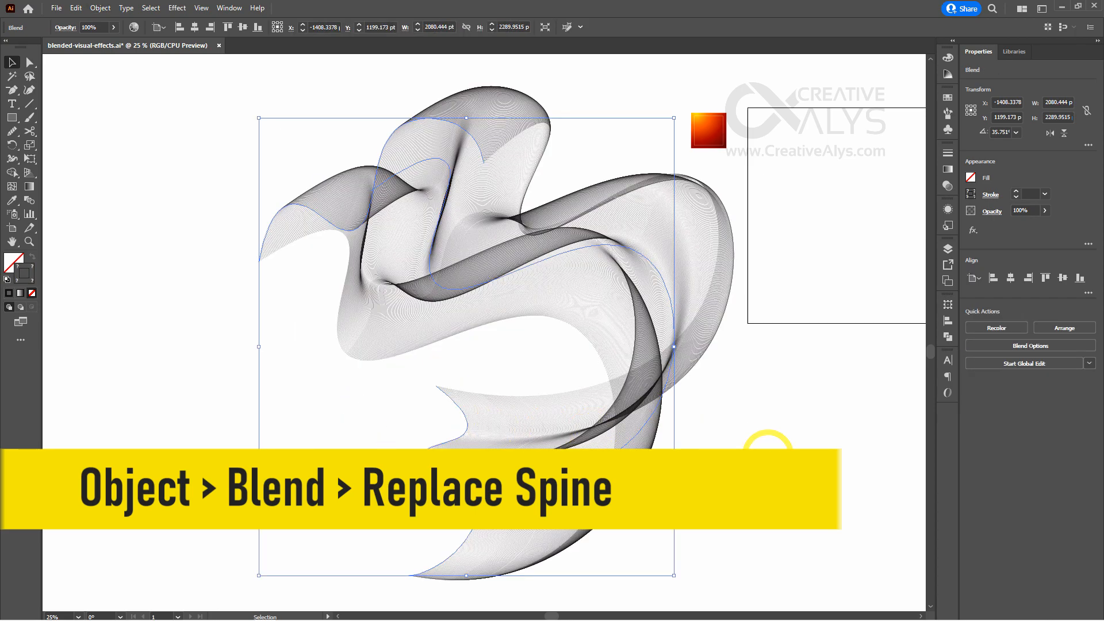
{"action": "left_click", "coordinate": [767, 463]}
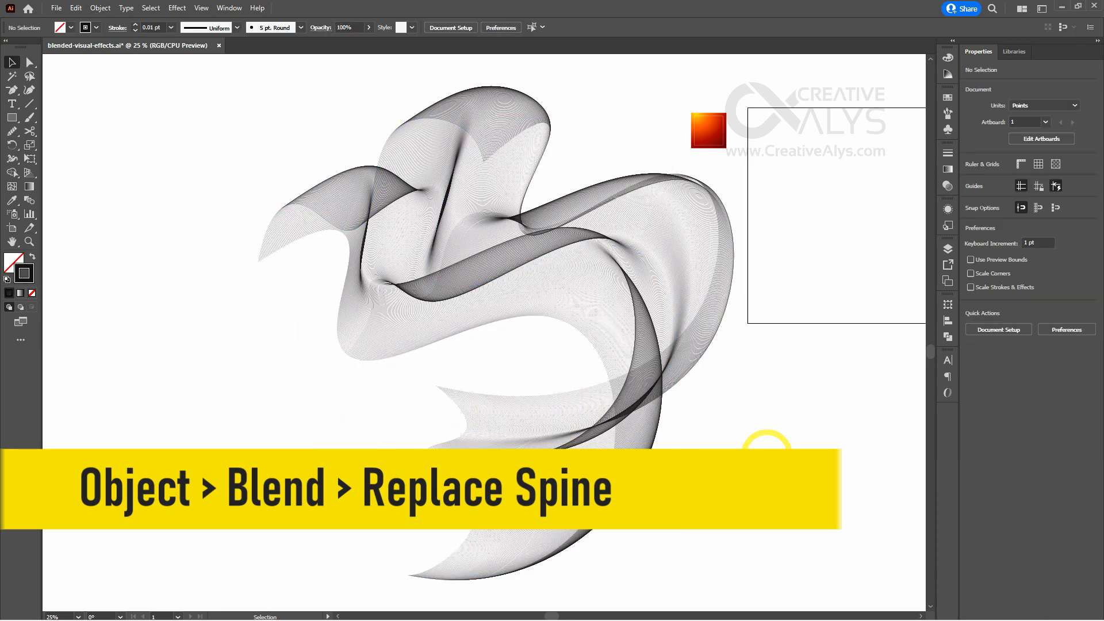
Move the blend slightly to the left, away from the artboard and gradient square.
{"action": "left_click", "coordinate": [657, 366]}
{"action": "left_click_drag", "start_coordinate": [650, 379], "coordinate": [606, 377]}
{"action": "left_click", "coordinate": [747, 447]}
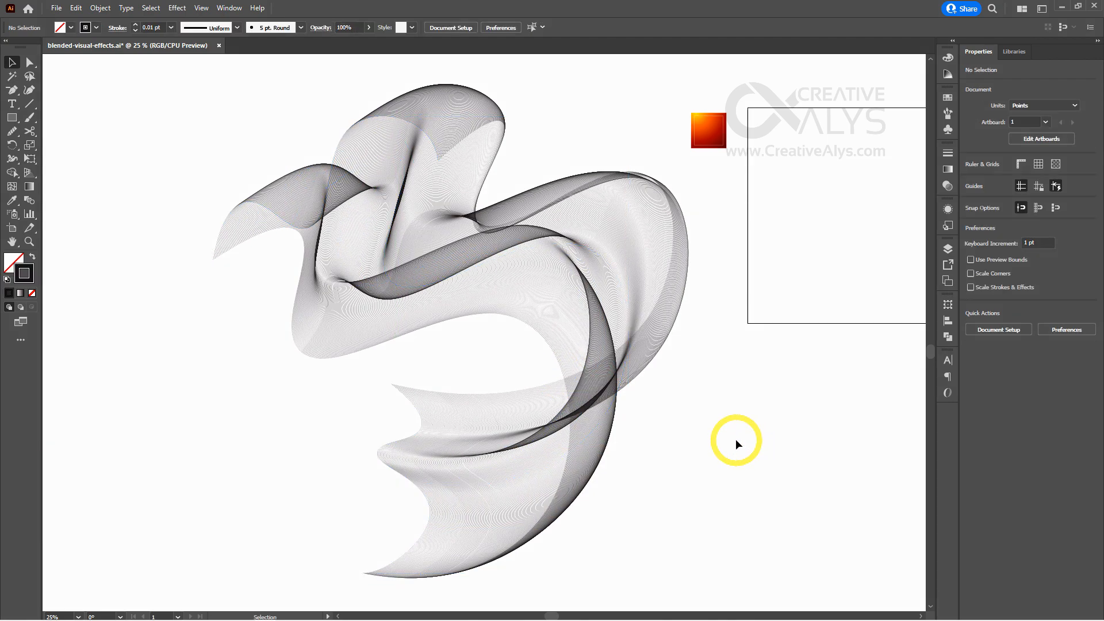
Draw a 1920 x 1080 pt rectangle that covers the whole artboard.
{"action": "left_click_drag", "start_coordinate": [739, 409], "coordinate": [441, 446]}
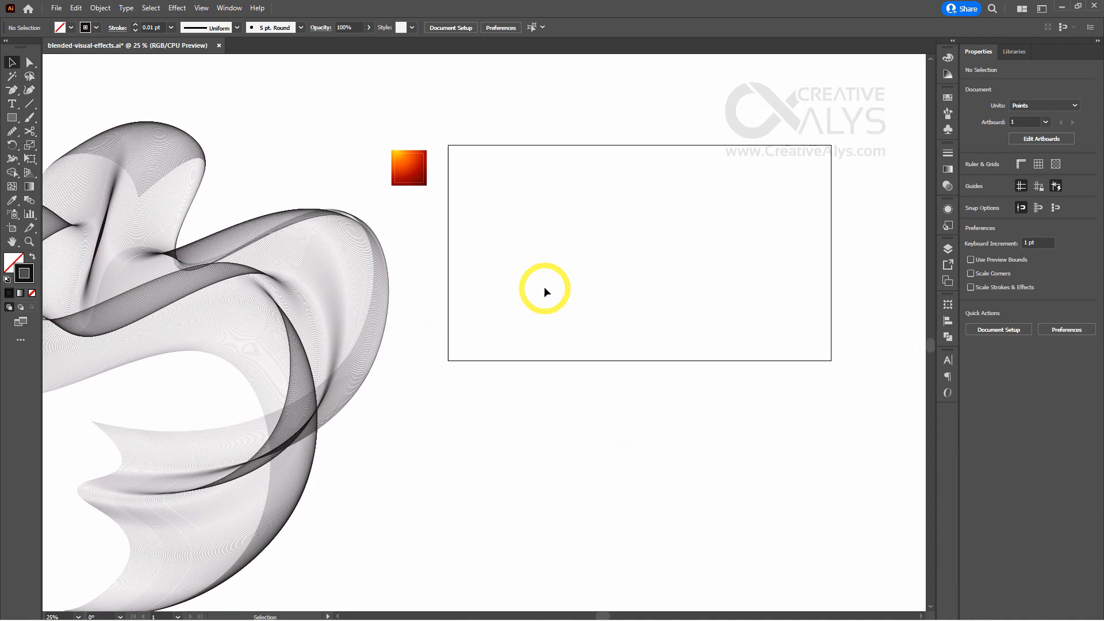
{"action": "left_click", "coordinate": [11, 117]}
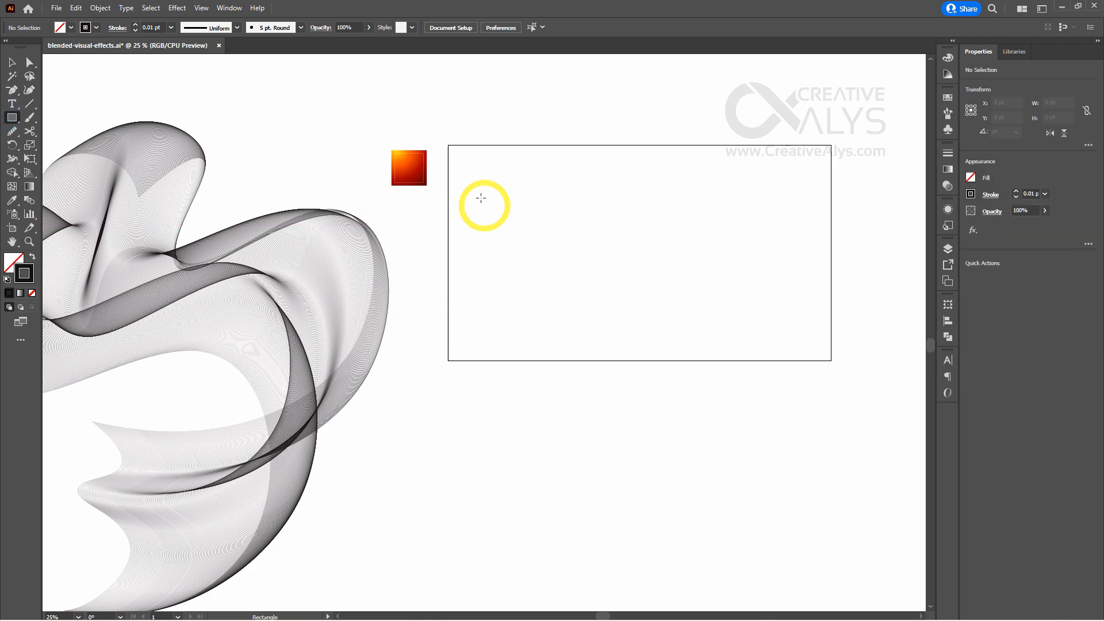
{"action": "left_click_drag", "start_coordinate": [448, 145], "coordinate": [831, 360]}
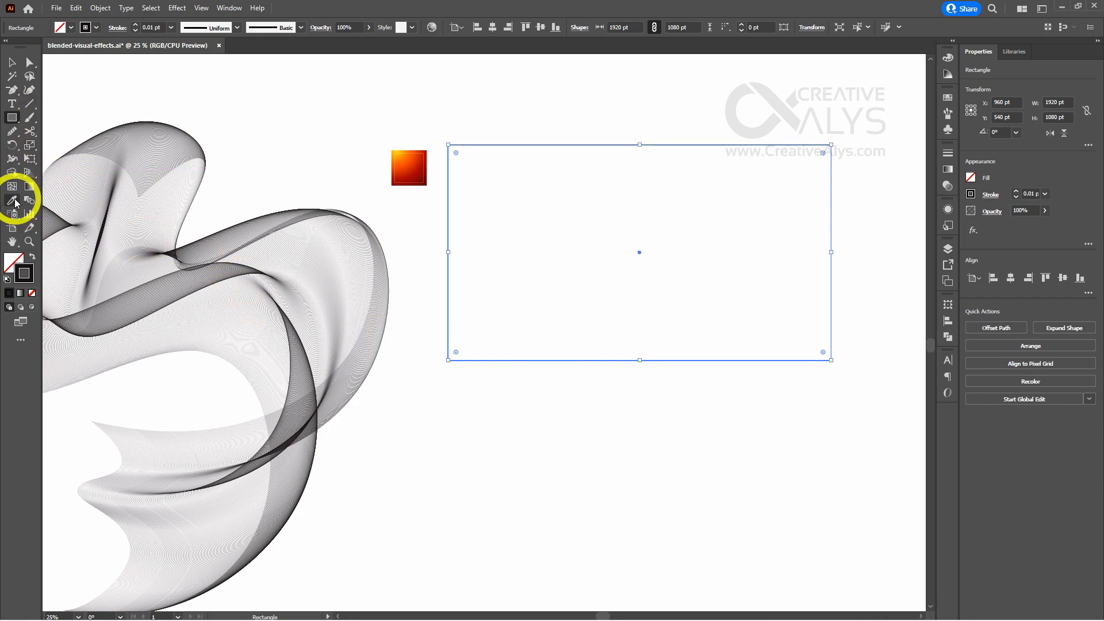
Fill the artboard rectangle with the orange-red gradient sampled from the small square using the Eyedropper.
{"action": "left_click", "coordinate": [16, 202]}
{"action": "left_click", "coordinate": [409, 168]}
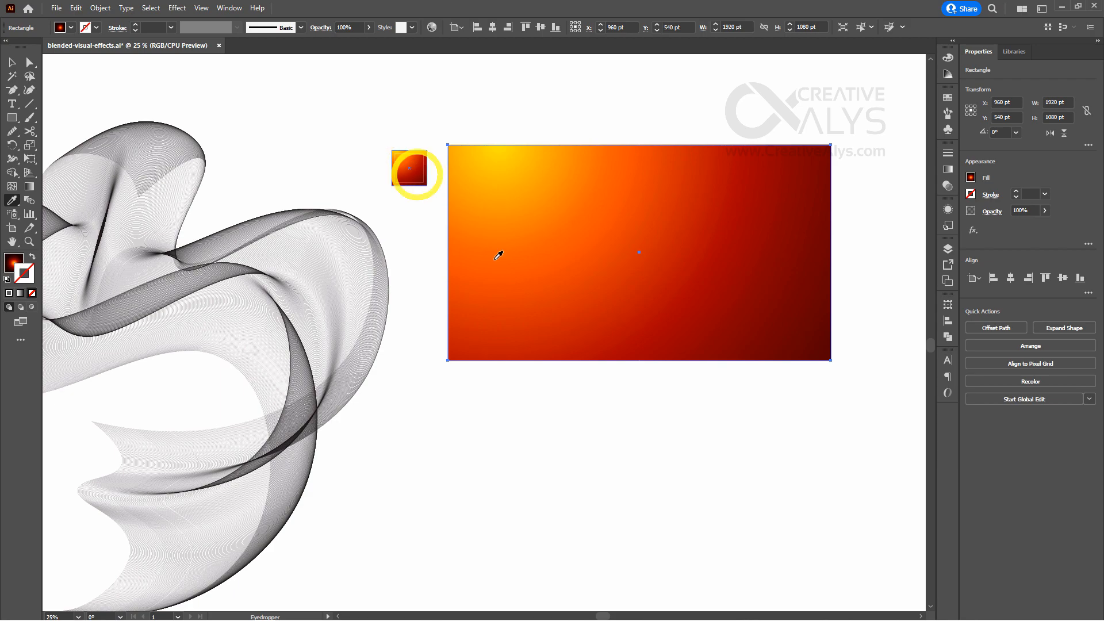
{"action": "key", "text": "v"}
{"action": "left_click", "coordinate": [587, 407]}
Move the blend onto the artboard and scale it down to about 1384 x 1523 pt.
{"action": "left_click", "coordinate": [298, 355]}
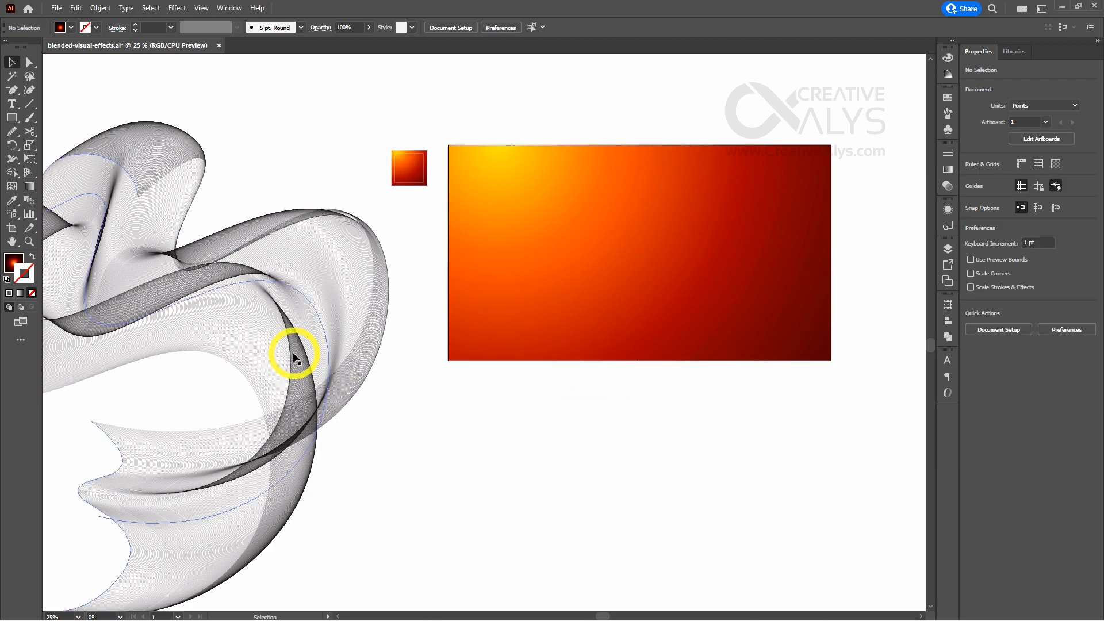
{"action": "left_click_drag", "start_coordinate": [300, 364], "coordinate": [831, 296]}
{"action": "left_click_drag", "start_coordinate": [860, 542], "coordinate": [792, 468]}
{"action": "key", "text": "a"}
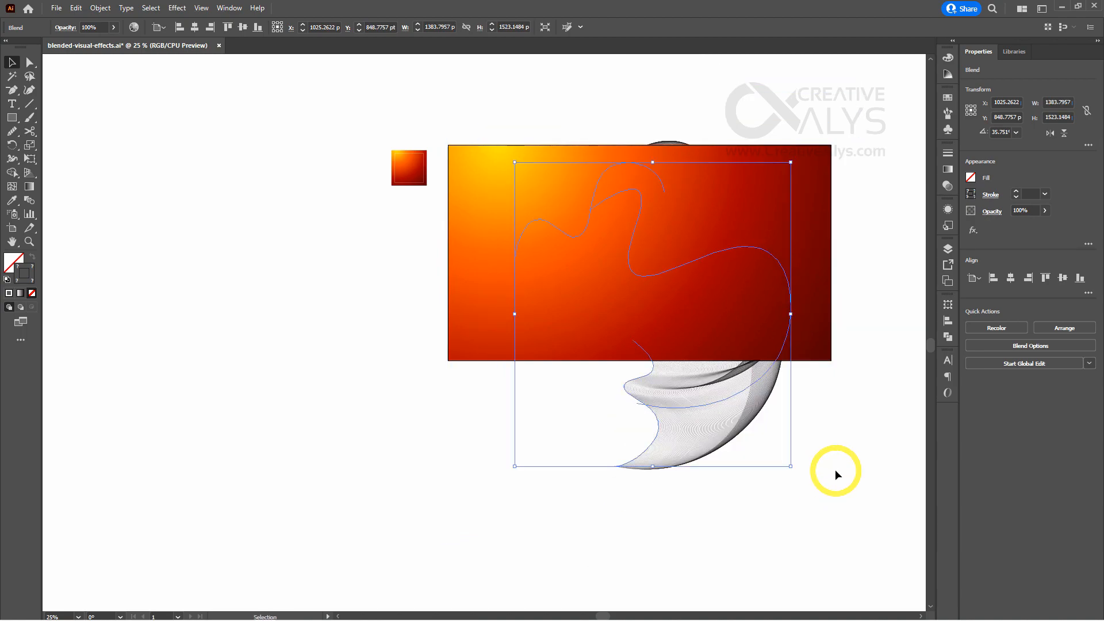
Bring the blend in front of the gradient rectangle.
{"action": "right_click", "coordinate": [670, 387]}
{"action": "mouse_move", "coordinate": [729, 515]}
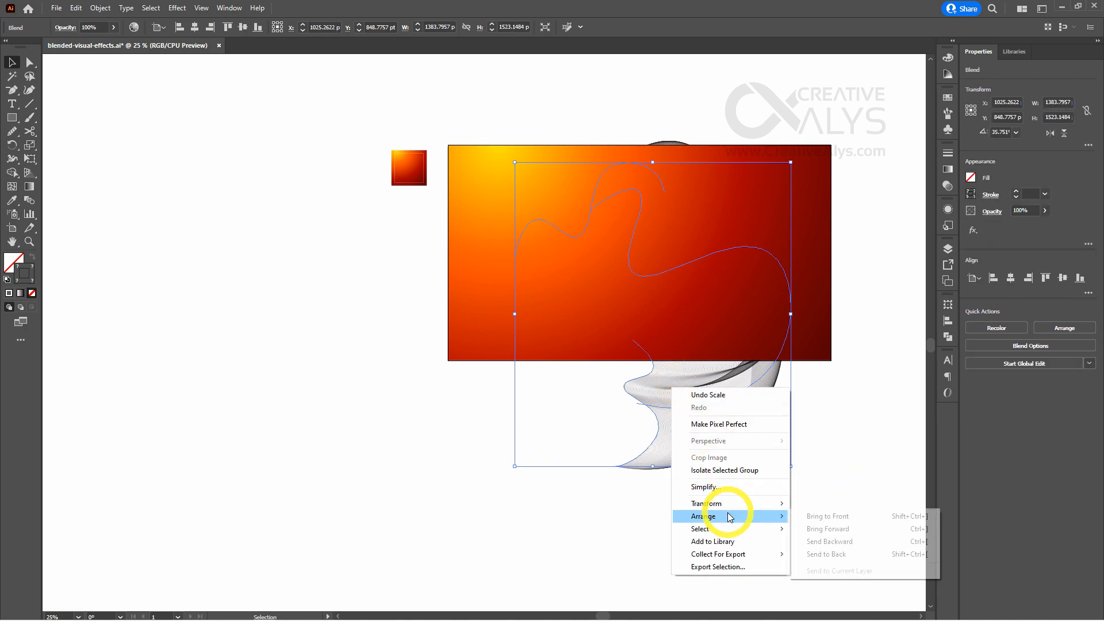
{"action": "left_click", "coordinate": [764, 501]}
Scale the blend down a little more and reposition it higher over the gradient background.
{"action": "left_click_drag", "start_coordinate": [718, 412], "coordinate": [702, 393]}
{"action": "left_click_drag", "start_coordinate": [774, 446], "coordinate": [750, 419]}
{"action": "left_click_drag", "start_coordinate": [691, 378], "coordinate": [682, 345]}
{"action": "left_click", "coordinate": [730, 467]}
Select the blend's upper-left end curve on its own and set its stroke to the white swatch.
{"action": "left_click", "coordinate": [586, 320], "text": "ctrl"}
{"action": "key", "text": "a"}
{"action": "left_click", "coordinate": [455, 231]}
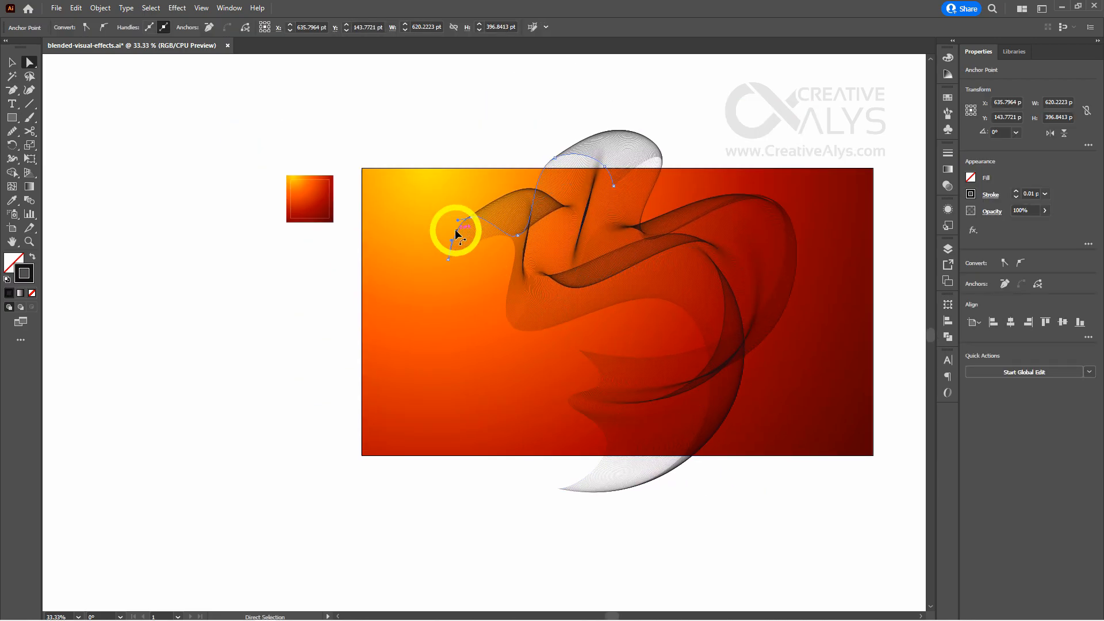
{"action": "left_click", "coordinate": [947, 98]}
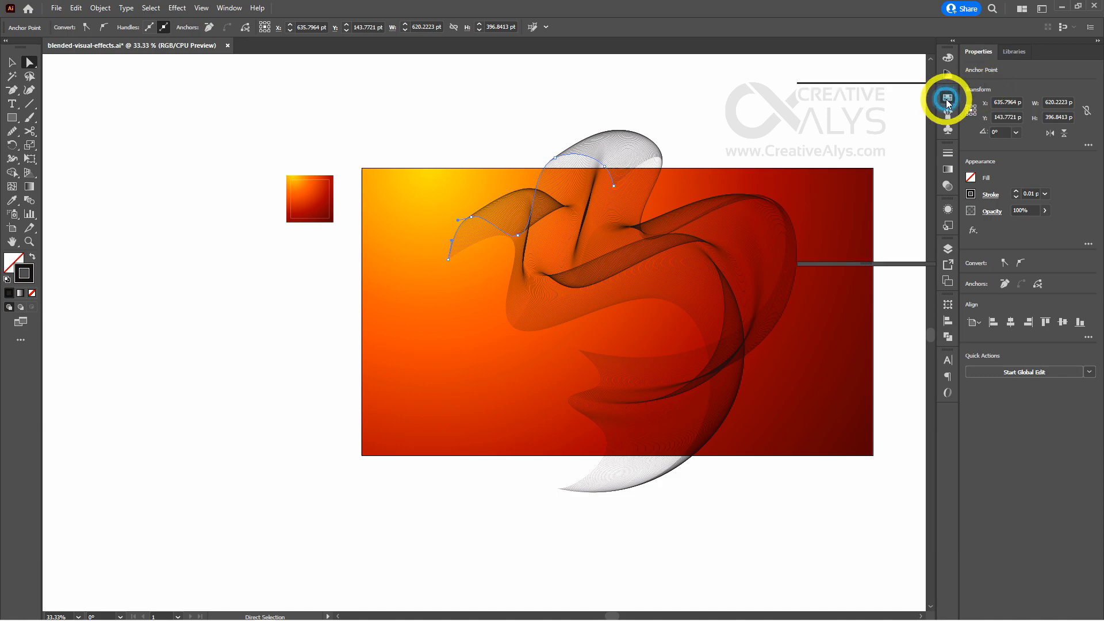
{"action": "left_click", "coordinate": [841, 129]}
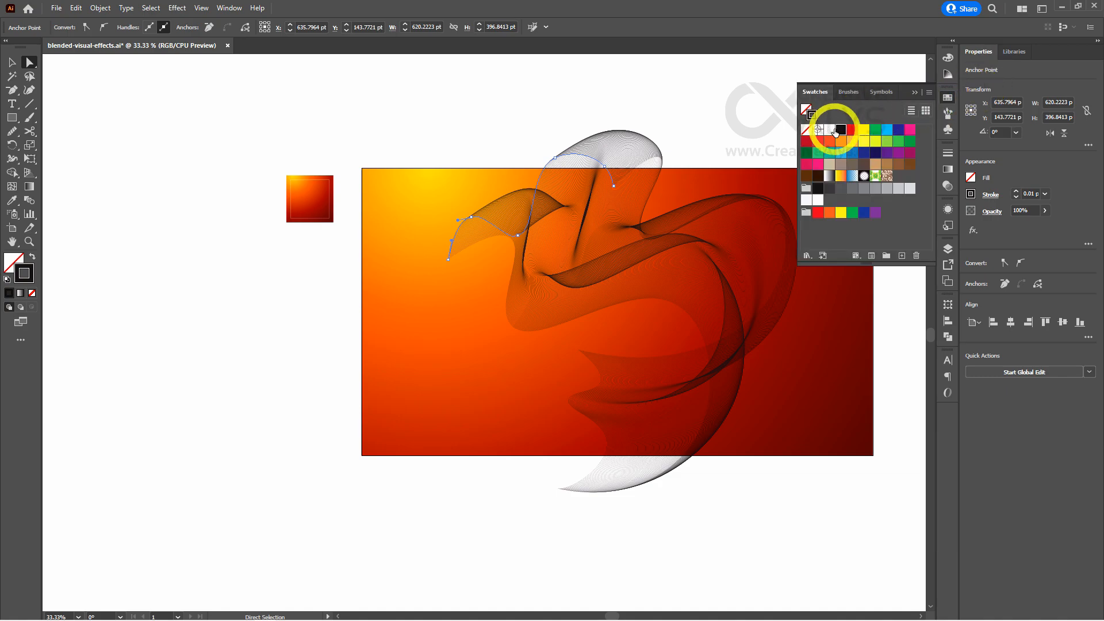
{"action": "left_click", "coordinate": [828, 130]}
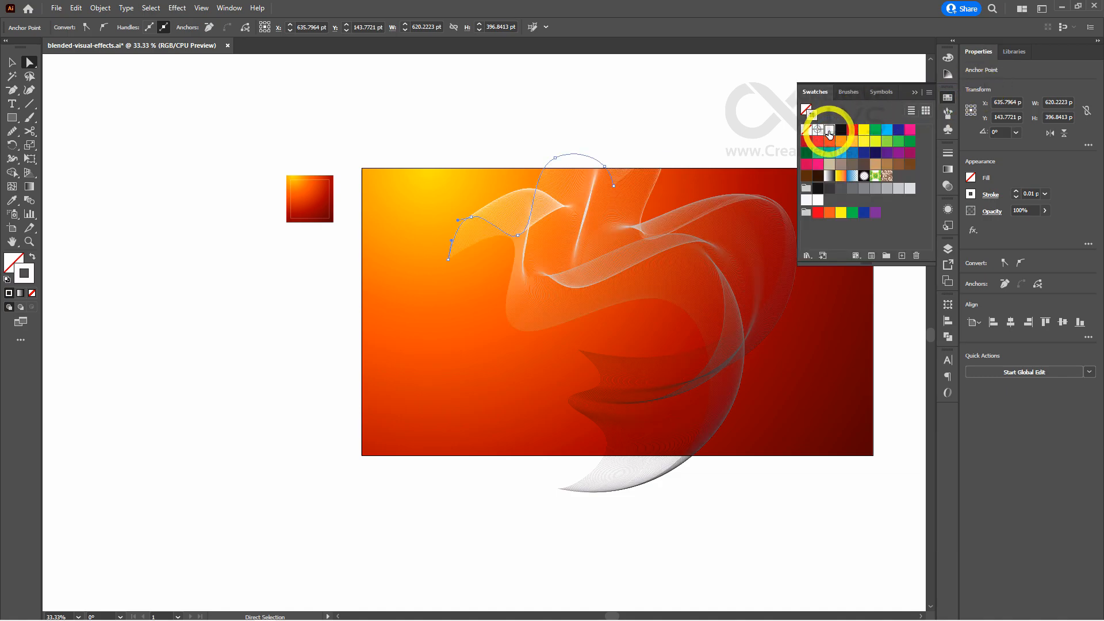
{"action": "left_click", "coordinate": [985, 212]}
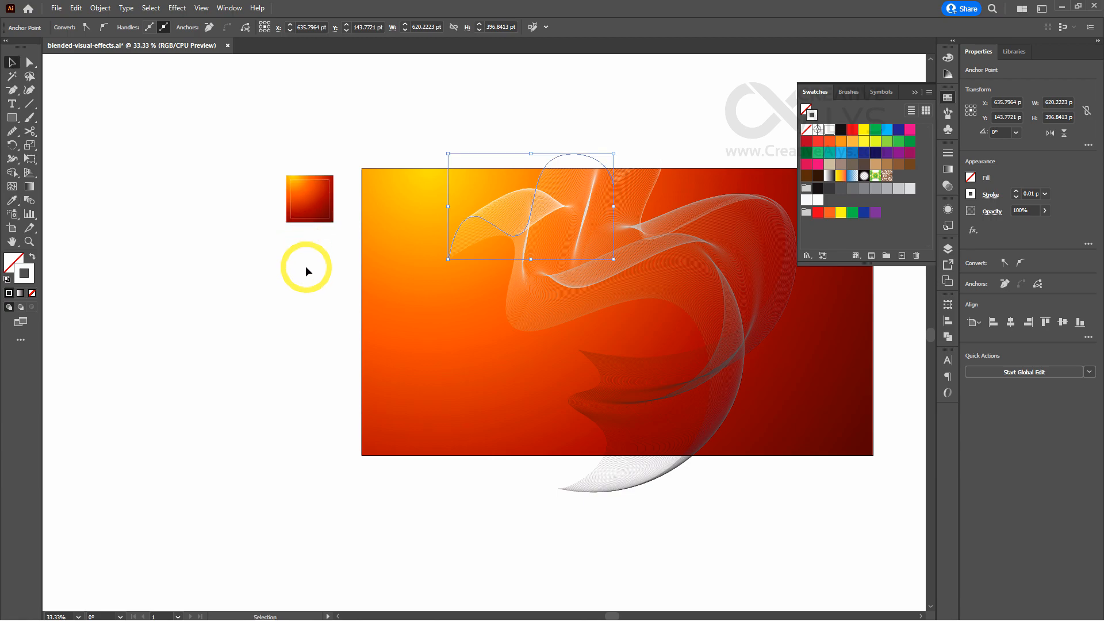
{"action": "left_click", "coordinate": [241, 335]}
Select the blend's lower end curve on its own and give it the same white stroke as the upper curve.
{"action": "key", "text": "a"}
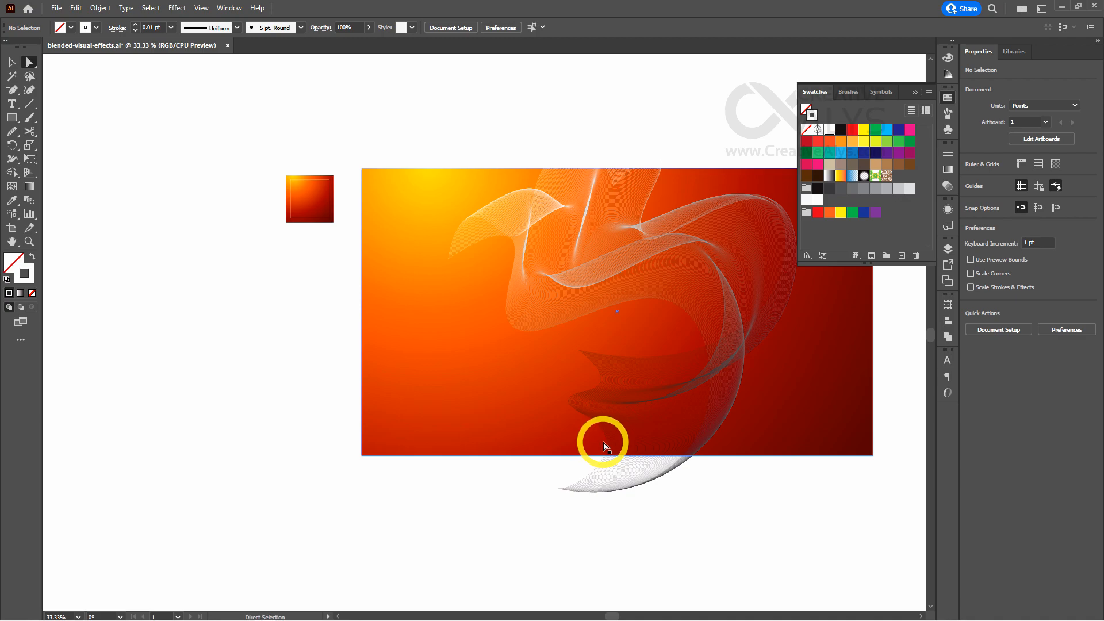
{"action": "left_click", "coordinate": [604, 441]}
{"action": "left_click", "coordinate": [607, 441]}
{"action": "left_click", "coordinate": [311, 217]}
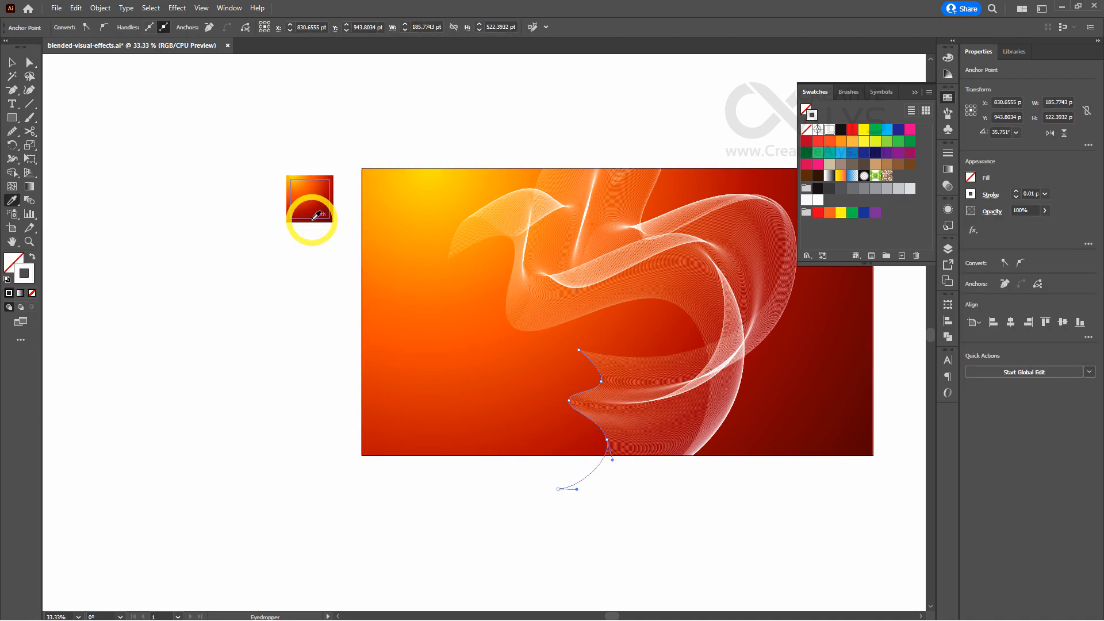
{"action": "key", "text": "v"}
{"action": "left_click", "coordinate": [323, 366]}
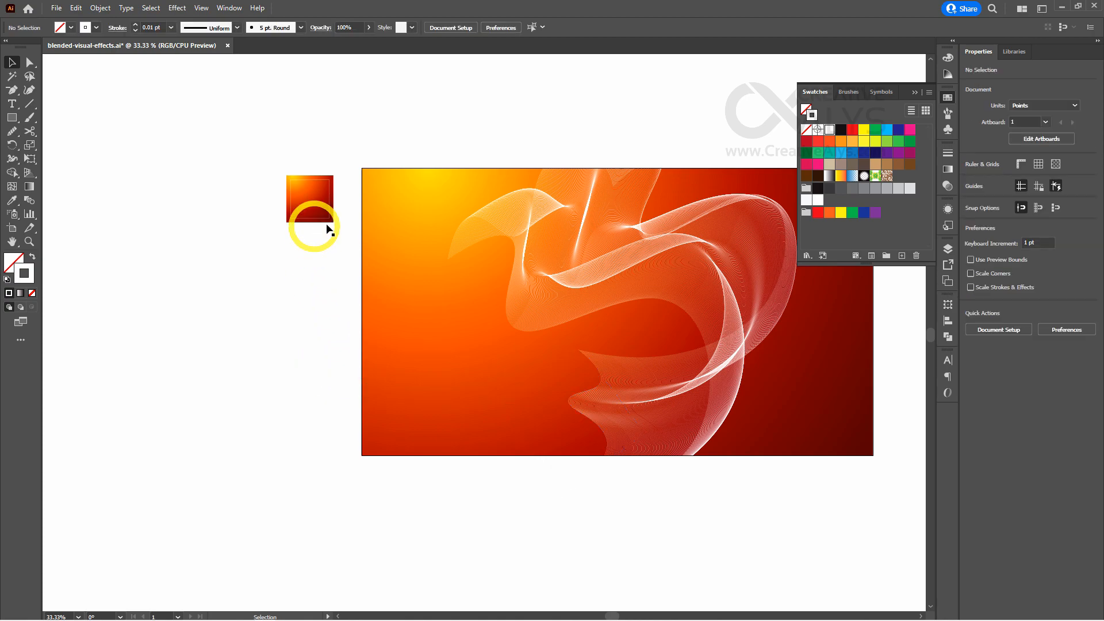
Close the Swatches panel and set the blending mode of the blend's upper-left end curve to Overlay.
{"action": "key", "text": "space"}
{"action": "left_click_drag", "start_coordinate": [682, 303], "coordinate": [556, 318]}
{"action": "left_click", "coordinate": [947, 99]}
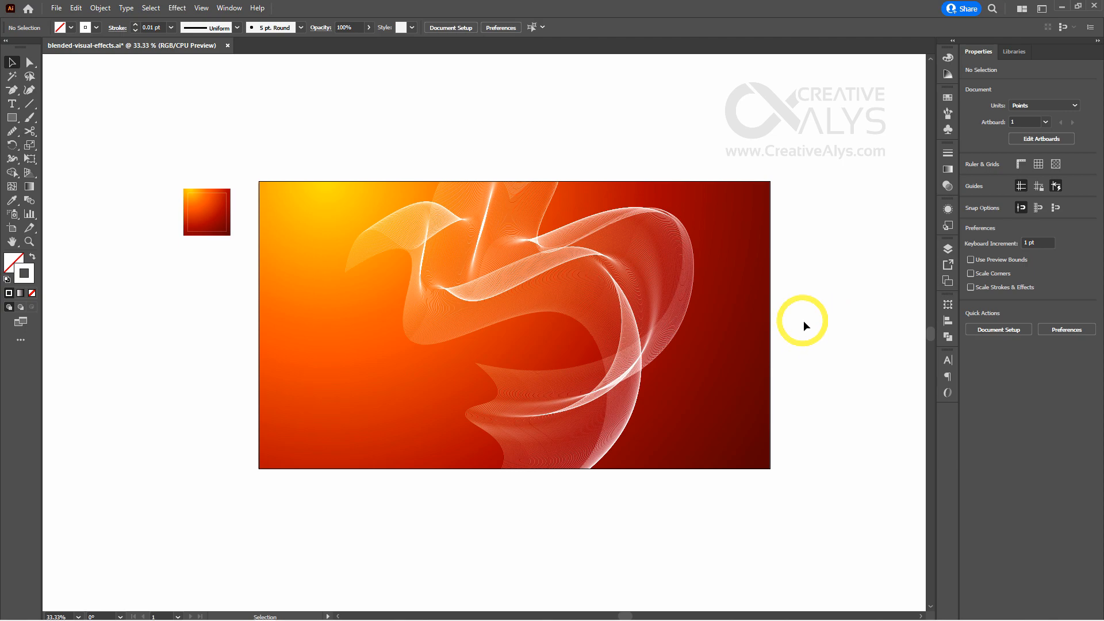
{"action": "key", "text": "space"}
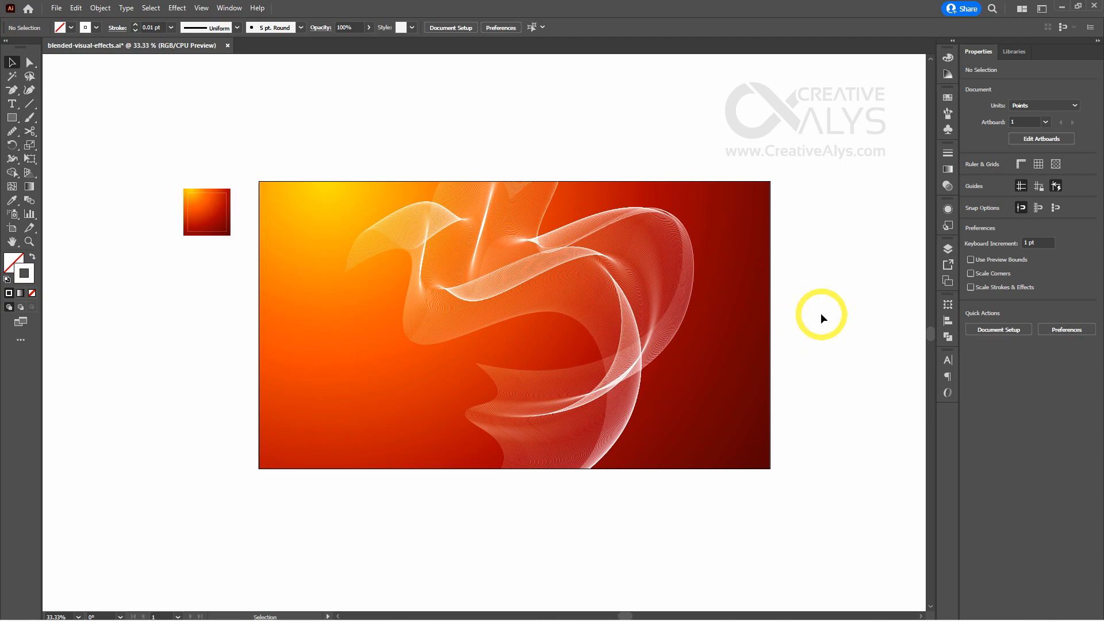
{"action": "key", "text": "ctrl+0"}
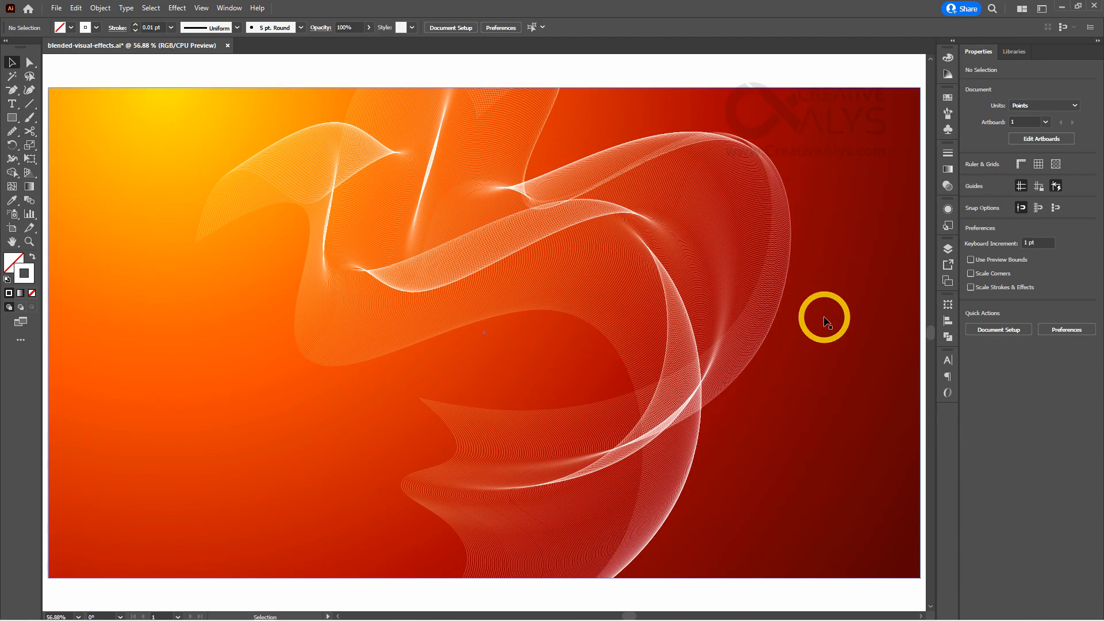
{"action": "key", "text": "a"}
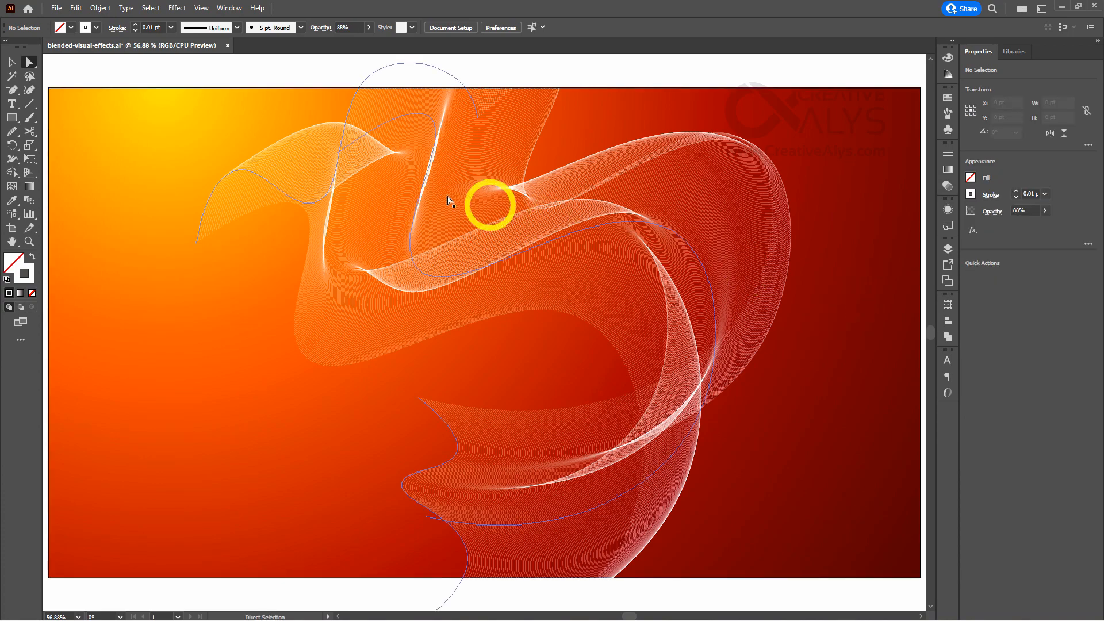
{"action": "left_click", "coordinate": [303, 204]}
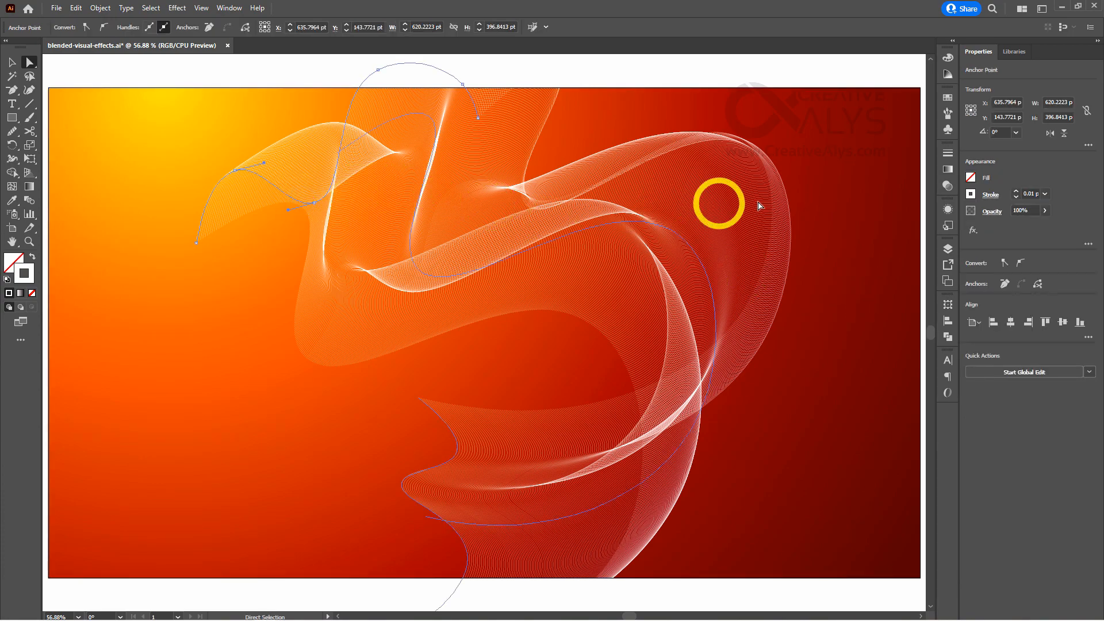
{"action": "left_click", "coordinate": [947, 186]}
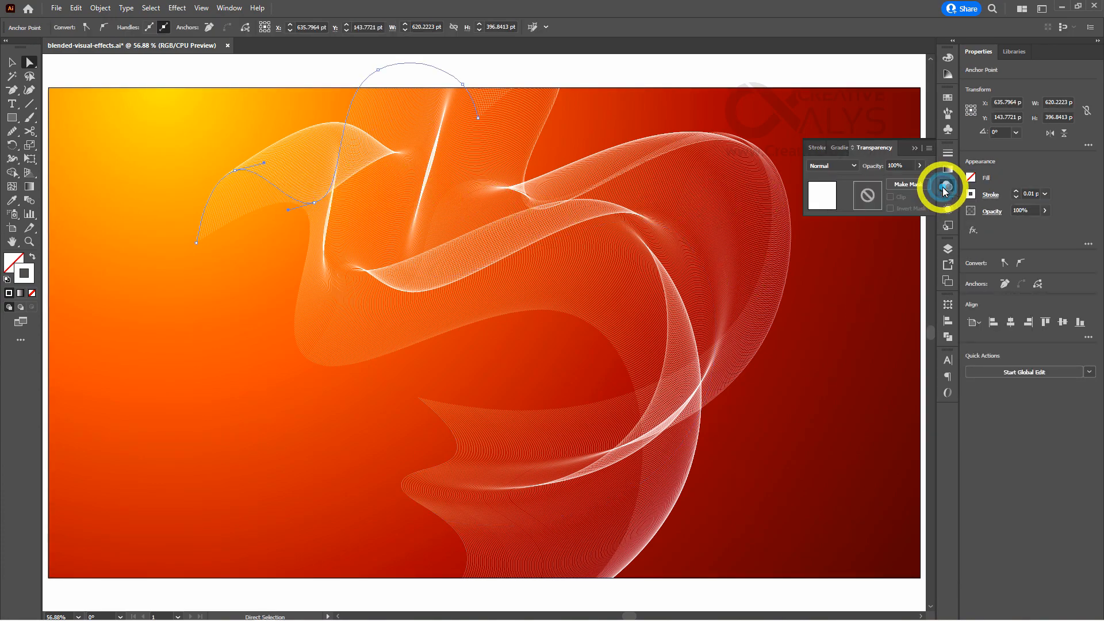
{"action": "left_click", "coordinate": [843, 167]}
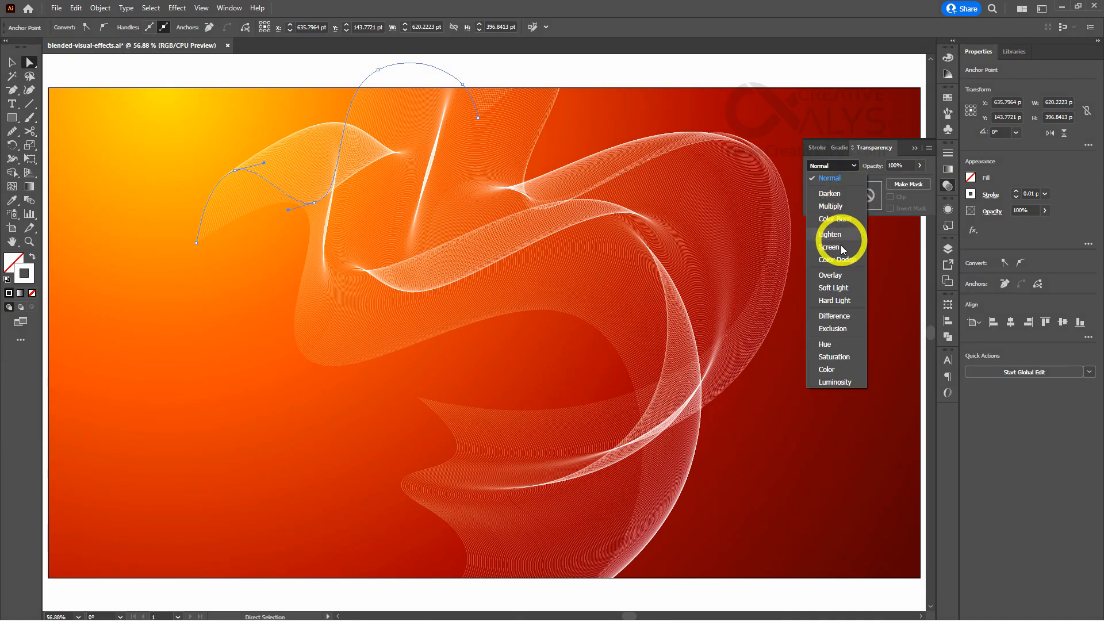
{"action": "left_click", "coordinate": [841, 276]}
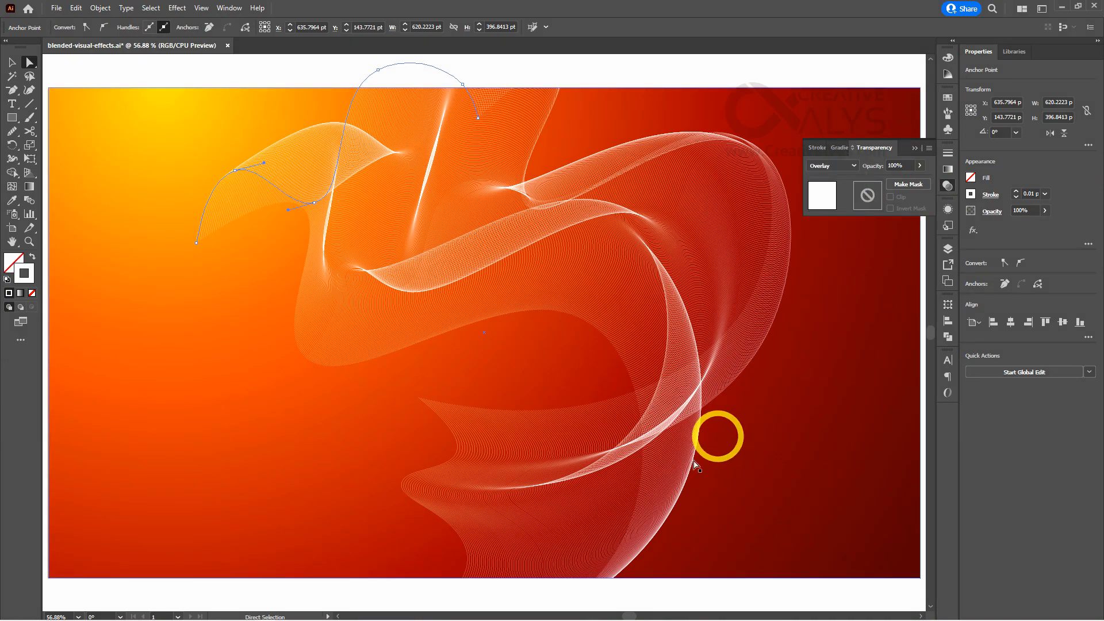
Select the blend's lower end curve on its own, set its blending mode to Overlay, and close the Transparency panel.
{"action": "left_click", "coordinate": [415, 503]}
{"action": "left_click", "coordinate": [836, 166]}
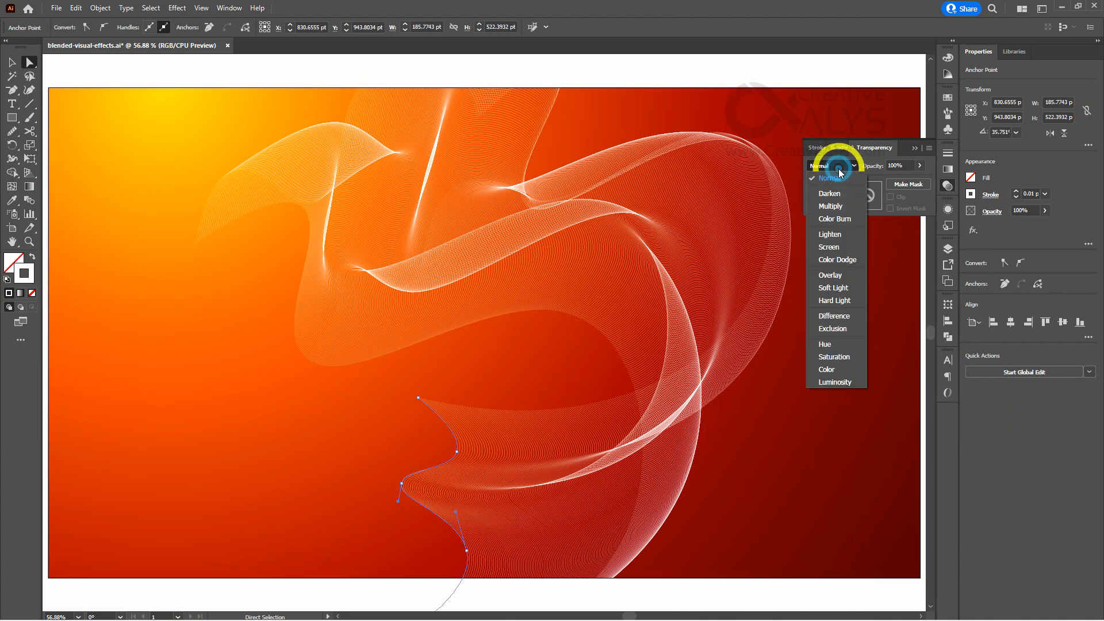
{"action": "left_click", "coordinate": [836, 275]}
{"action": "key", "text": "v"}
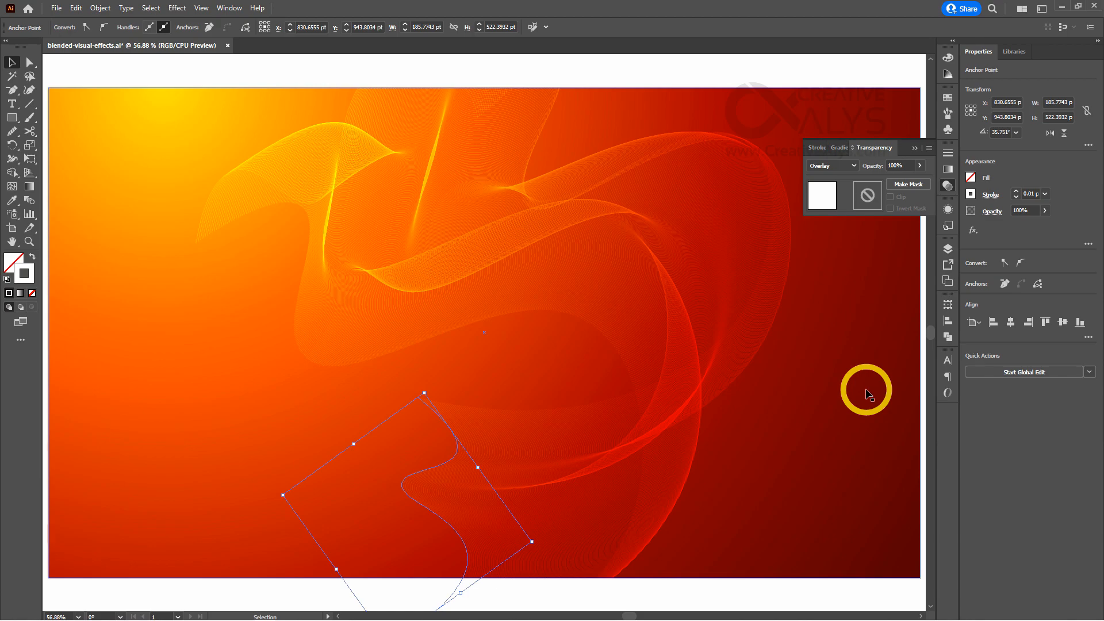
{"action": "left_click", "coordinate": [867, 394]}
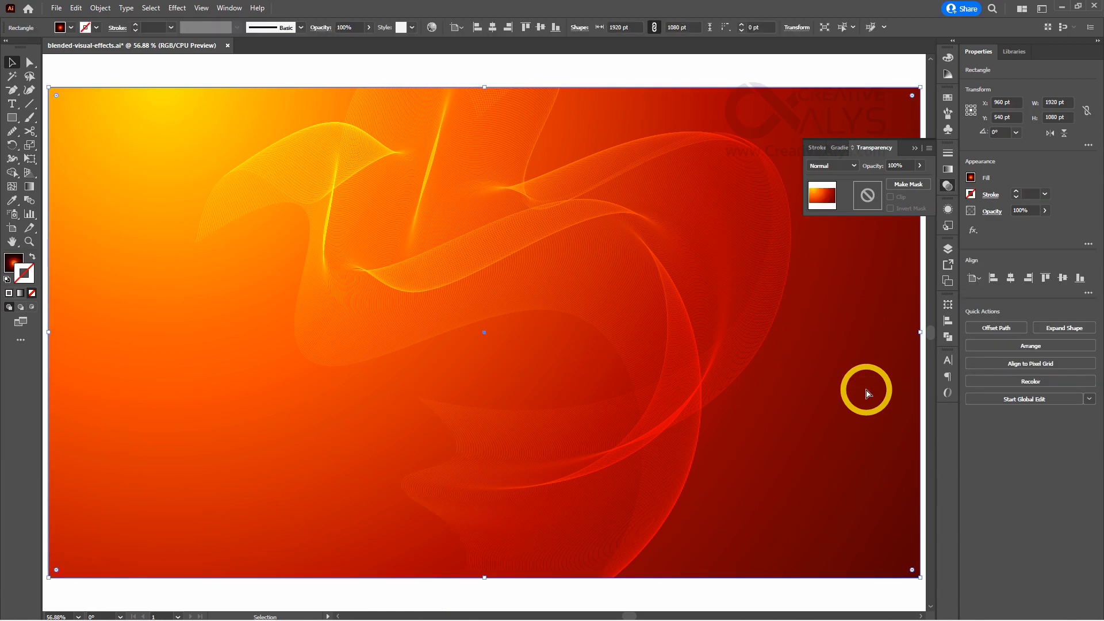
{"action": "key", "text": "ctrl+minus"}
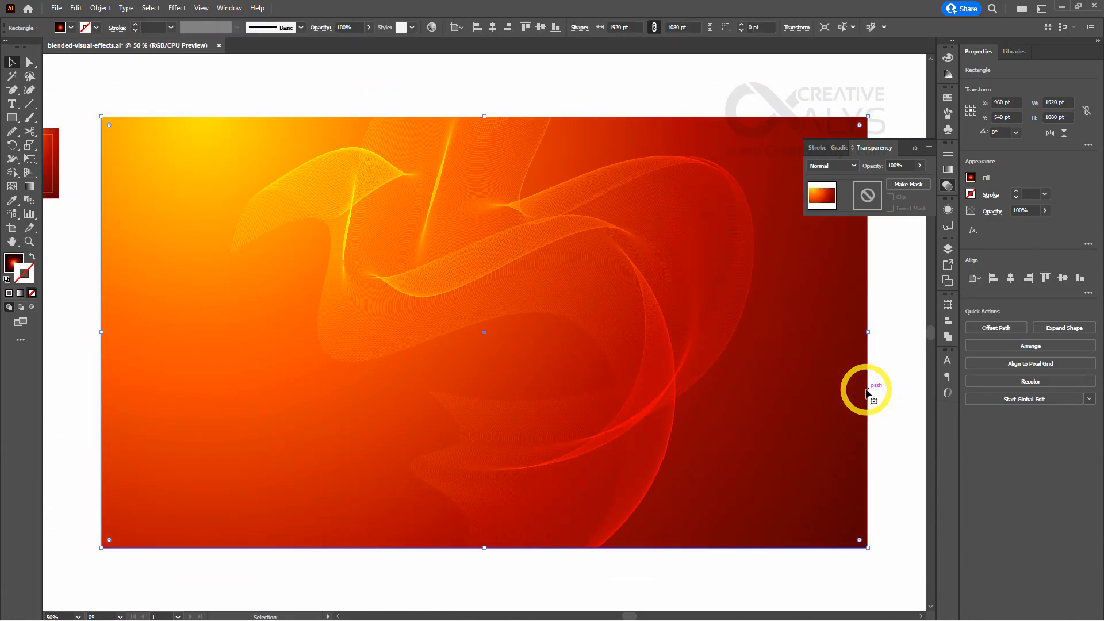
{"action": "left_click", "coordinate": [949, 185]}
{"action": "left_click", "coordinate": [895, 301]}
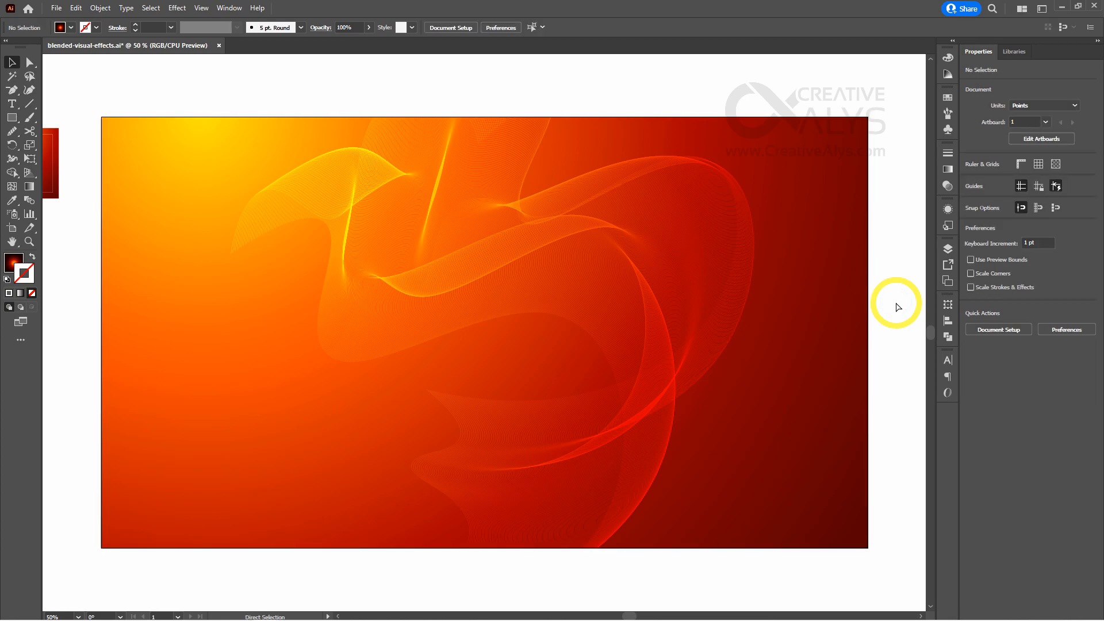
{"action": "key", "text": "ctrl+minus"}
{"action": "left_click_drag", "start_coordinate": [813, 379], "coordinate": [856, 322]}
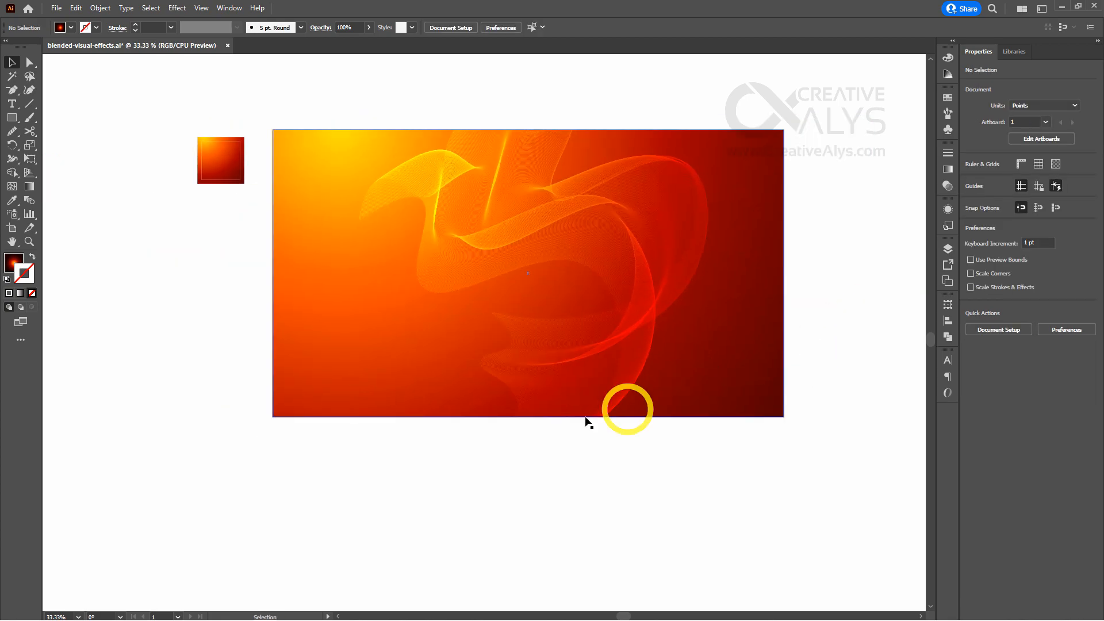
{"action": "left_click_drag", "start_coordinate": [498, 492], "coordinate": [504, 503]}
{"action": "left_click", "coordinate": [586, 384]}
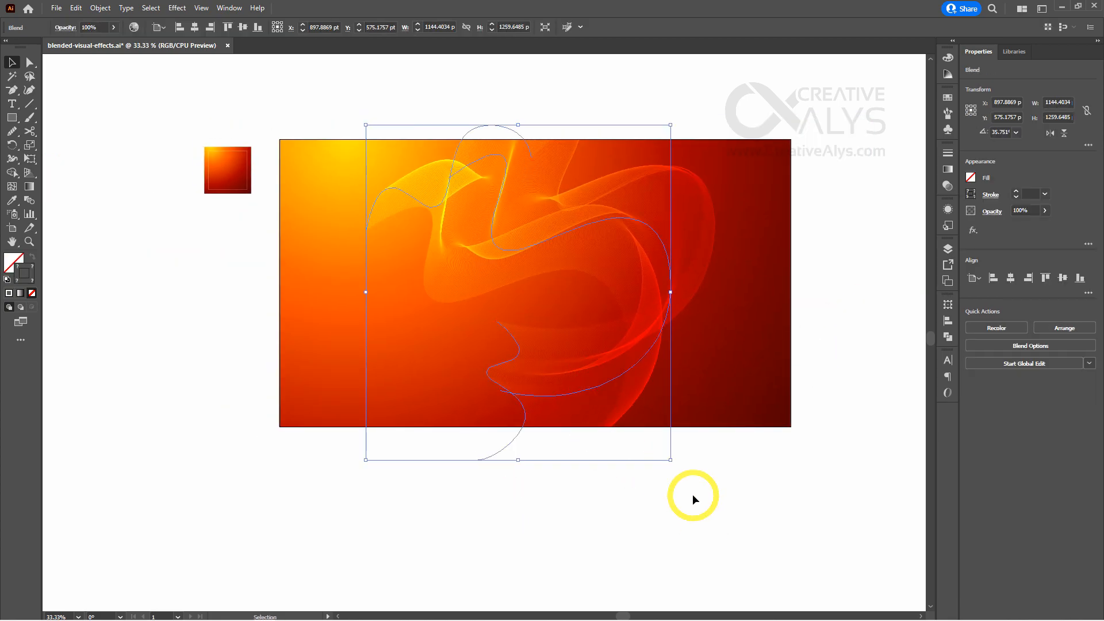
{"action": "key", "text": "r"}
{"action": "key", "text": "v"}
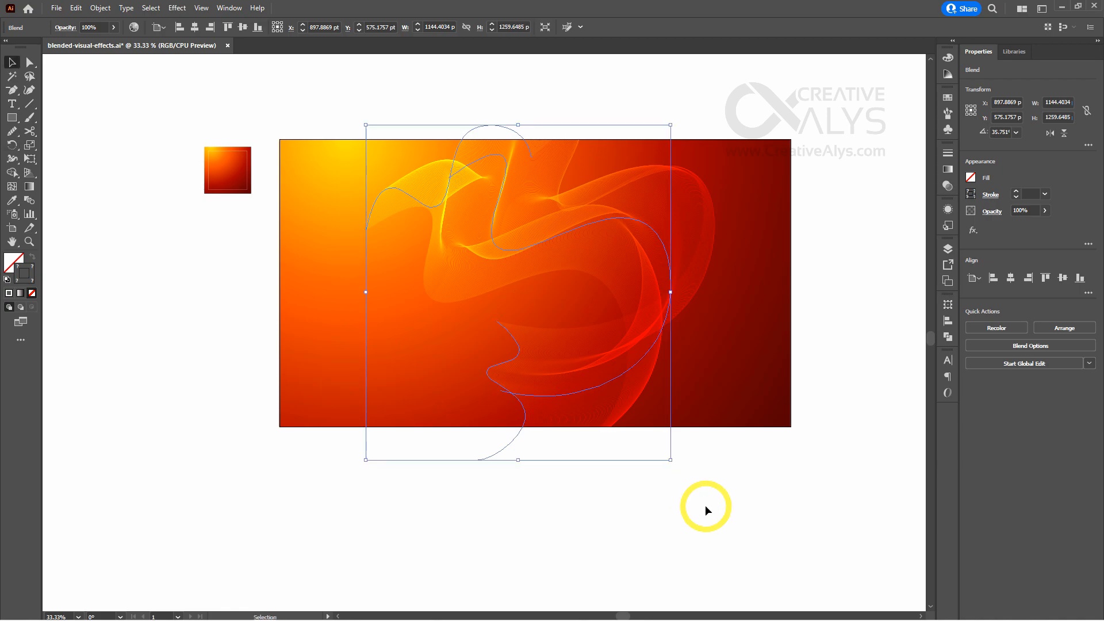
{"action": "left_click", "coordinate": [704, 504]}
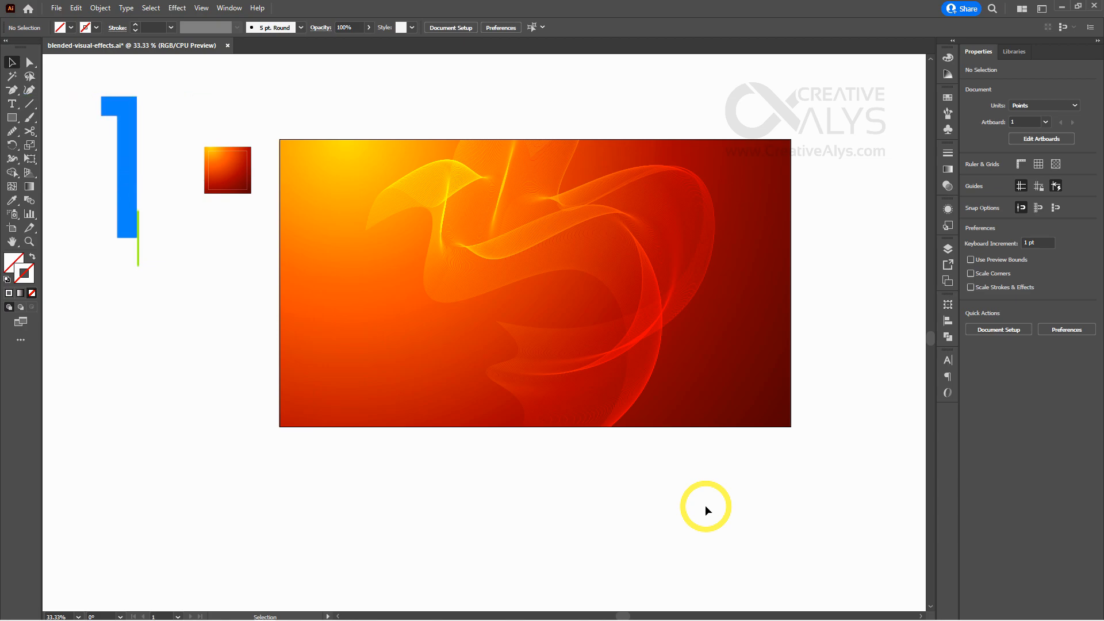
Duplicate the gradient background together with its blend and place the copy directly below the original.
{"action": "key", "text": "ctrl+minus"}
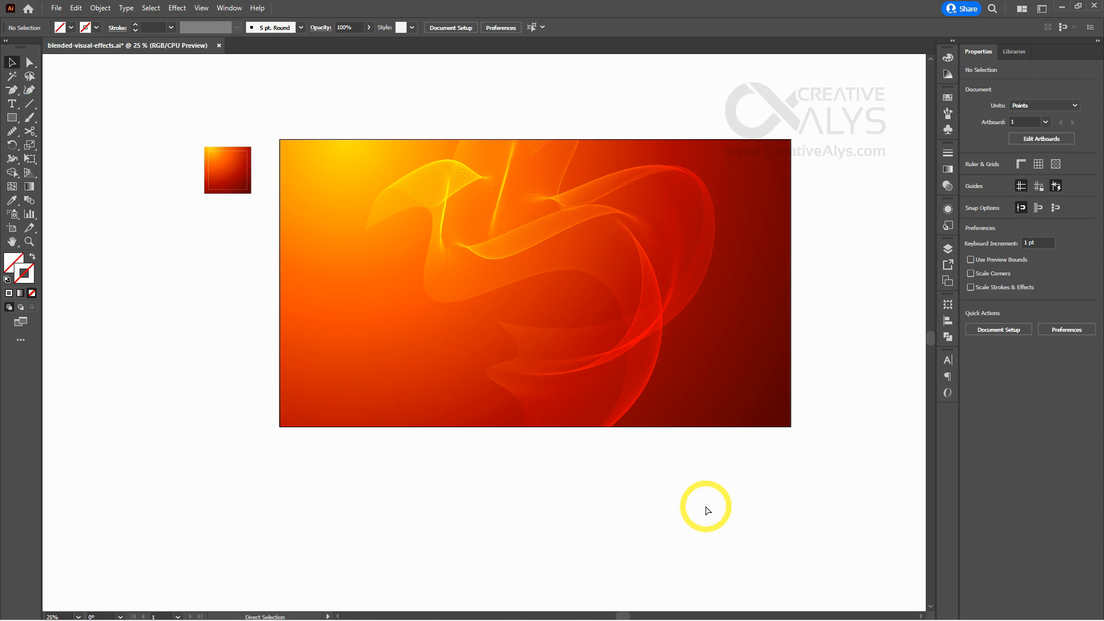
{"action": "key", "text": "space"}
{"action": "left_click_drag", "start_coordinate": [619, 501], "coordinate": [667, 384]}
{"action": "left_click_drag", "start_coordinate": [752, 339], "coordinate": [489, 170]}
{"action": "left_click_drag", "start_coordinate": [567, 161], "coordinate": [592, 431]}
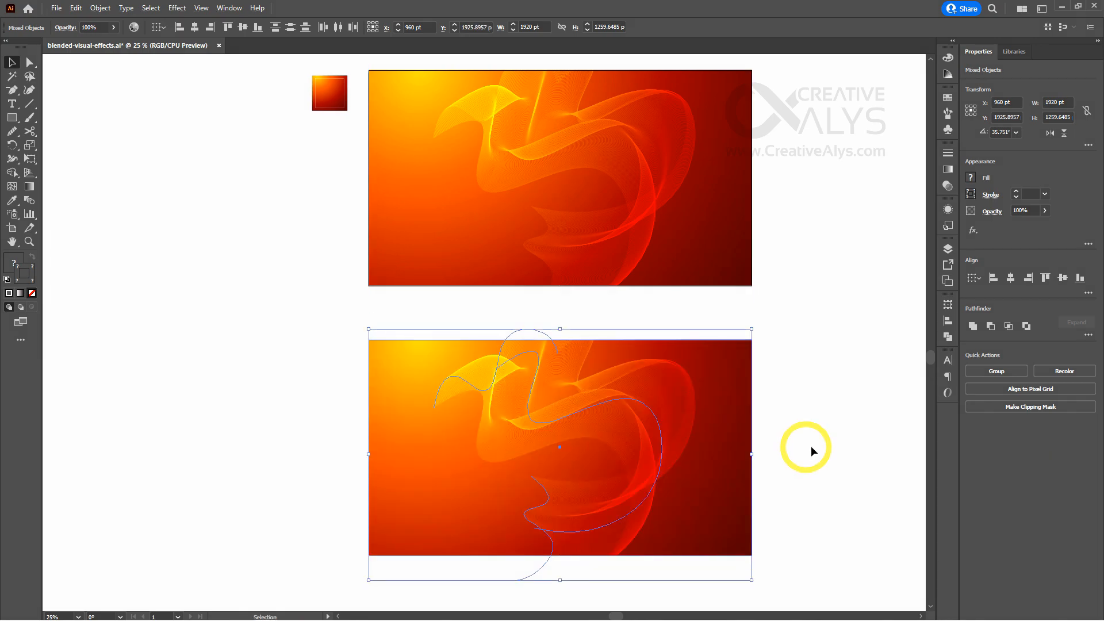
{"action": "left_click", "coordinate": [833, 443]}
Move the duplicated background and blend from below the original to the right side of it.
{"action": "left_click_drag", "start_coordinate": [833, 444], "coordinate": [530, 392]}
{"action": "left_click_drag", "start_coordinate": [549, 500], "coordinate": [209, 401]}
{"action": "left_click_drag", "start_coordinate": [253, 460], "coordinate": [671, 195]}
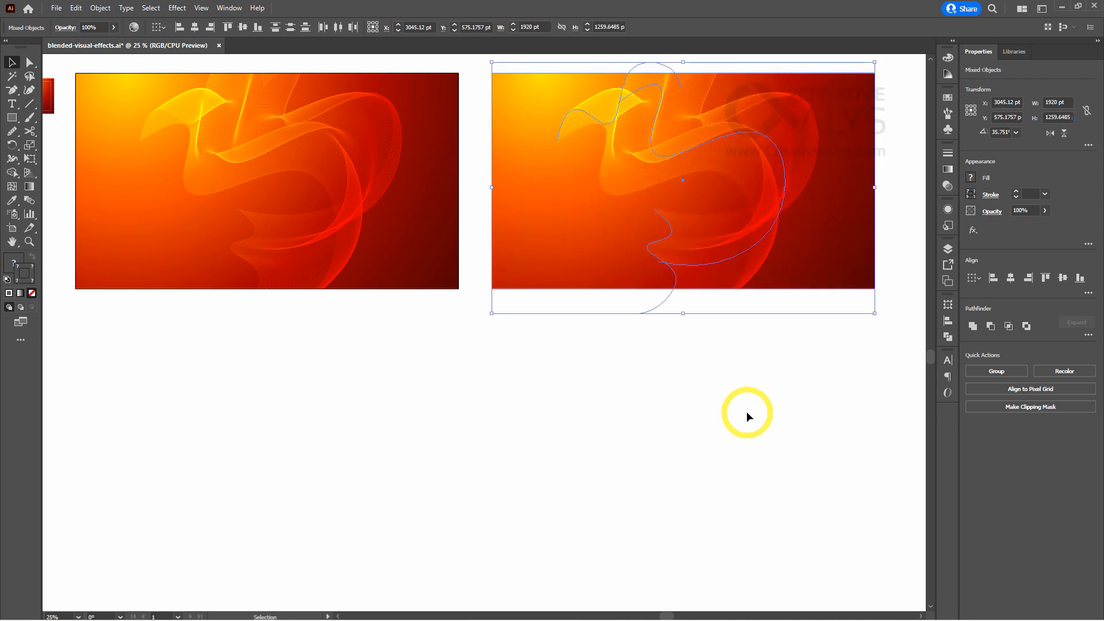
{"action": "left_click", "coordinate": [661, 409]}
{"action": "mouse_move", "coordinate": [661, 408]}
{"action": "left_mouse_down"}
{"action": "mouse_move", "coordinate": [658, 446]}
{"action": "mouse_move", "coordinate": [669, 425]}
{"action": "left_mouse_up"}
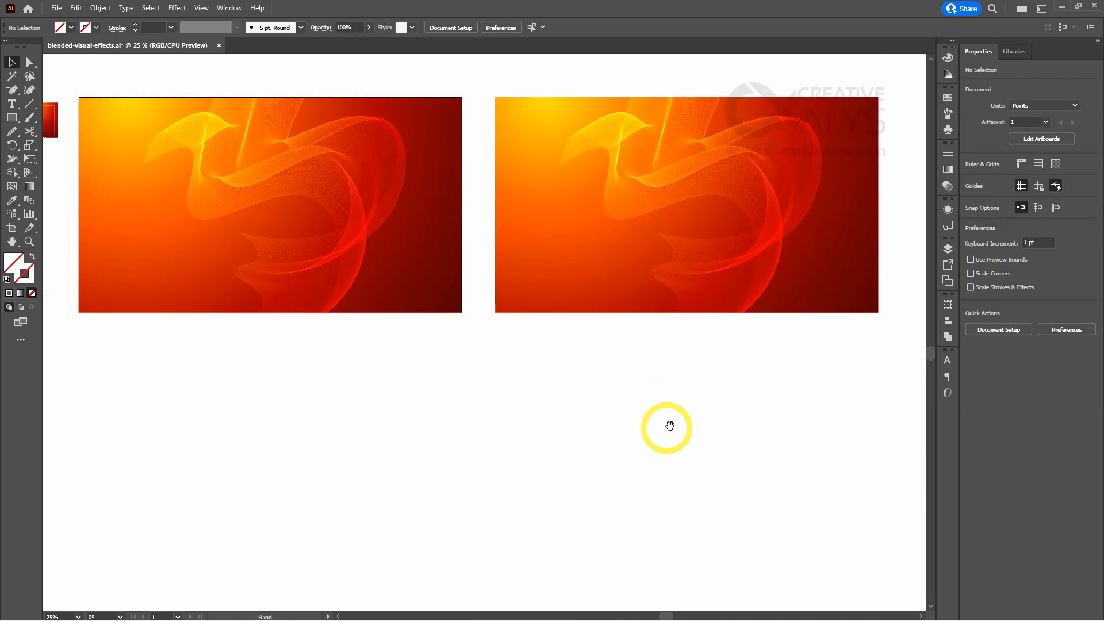
Reverse the spine of the blend in the right-hand artwork copy.
{"action": "left_click", "coordinate": [741, 186]}
{"action": "left_click", "coordinate": [97, 9]}
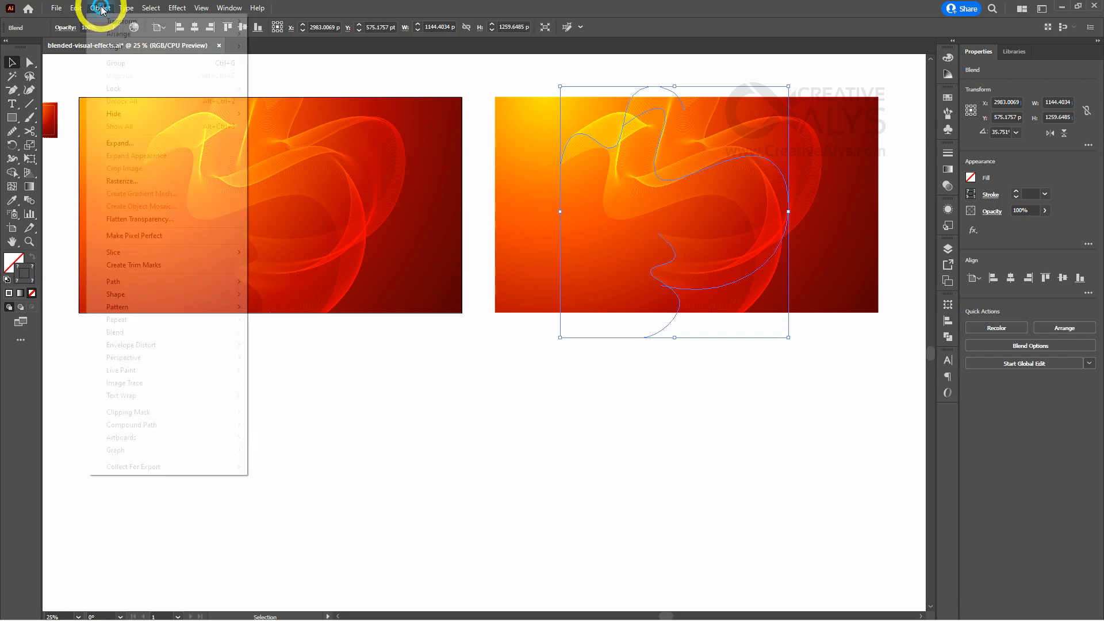
{"action": "left_click", "coordinate": [158, 334]}
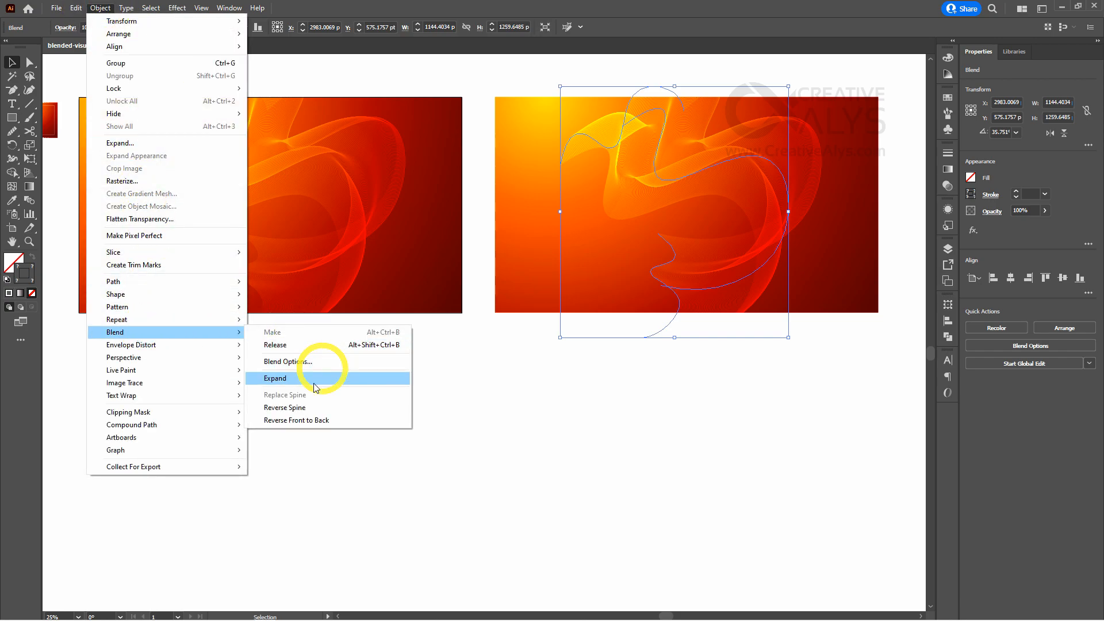
{"action": "left_click", "coordinate": [328, 409]}
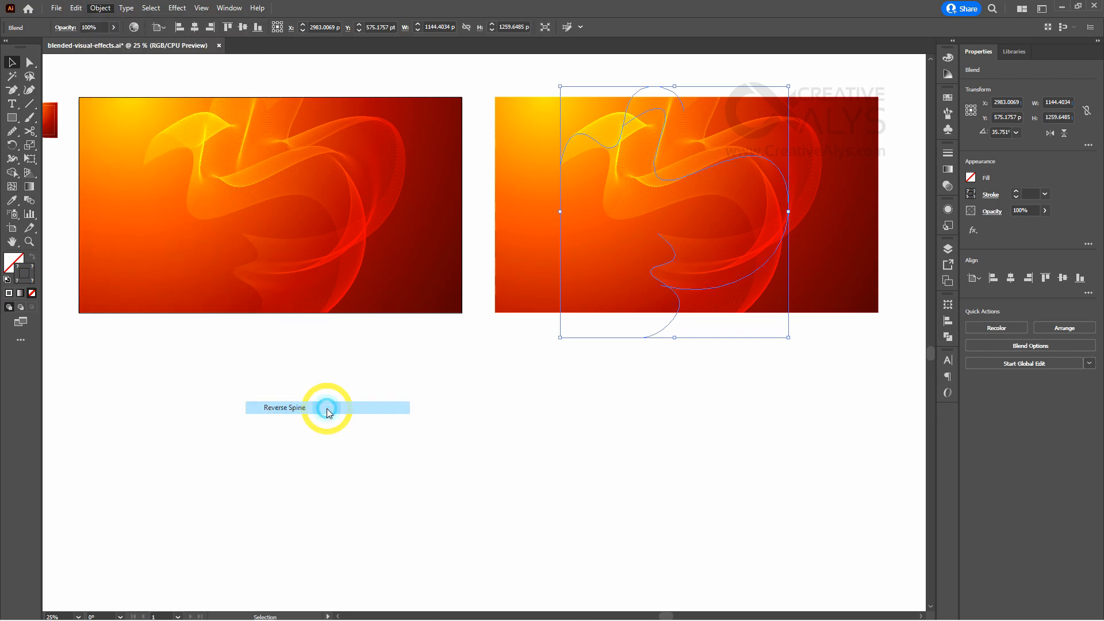
{"action": "left_click", "coordinate": [685, 395]}
{"action": "key", "text": "space"}
{"action": "left_click_drag", "start_coordinate": [717, 405], "coordinate": [728, 403]}
{"action": "left_click", "coordinate": [771, 401]}
{"action": "key", "text": "space"}
{"action": "left_click_drag", "start_coordinate": [780, 287], "coordinate": [736, 266]}
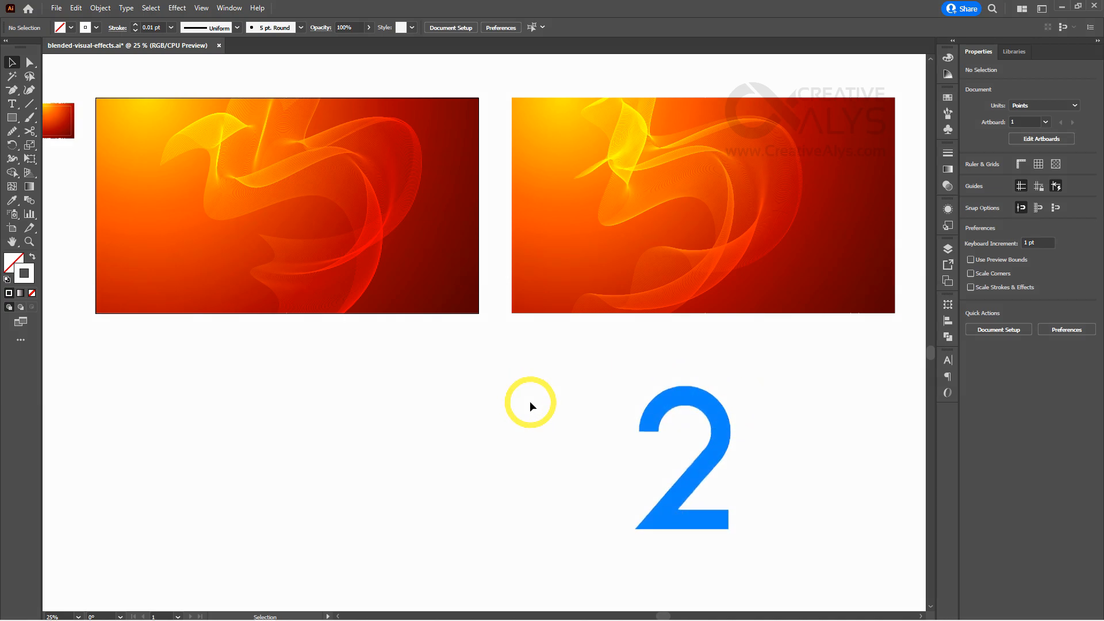
Duplicate the original background and blend again, placing this copy below the original artwork.
{"action": "left_click_drag", "start_coordinate": [468, 387], "coordinate": [316, 239]}
{"action": "left_click_drag", "start_coordinate": [382, 172], "coordinate": [413, 417]}
{"action": "left_click", "coordinate": [585, 437]}
{"action": "left_click_drag", "start_coordinate": [565, 438], "coordinate": [568, 410]}
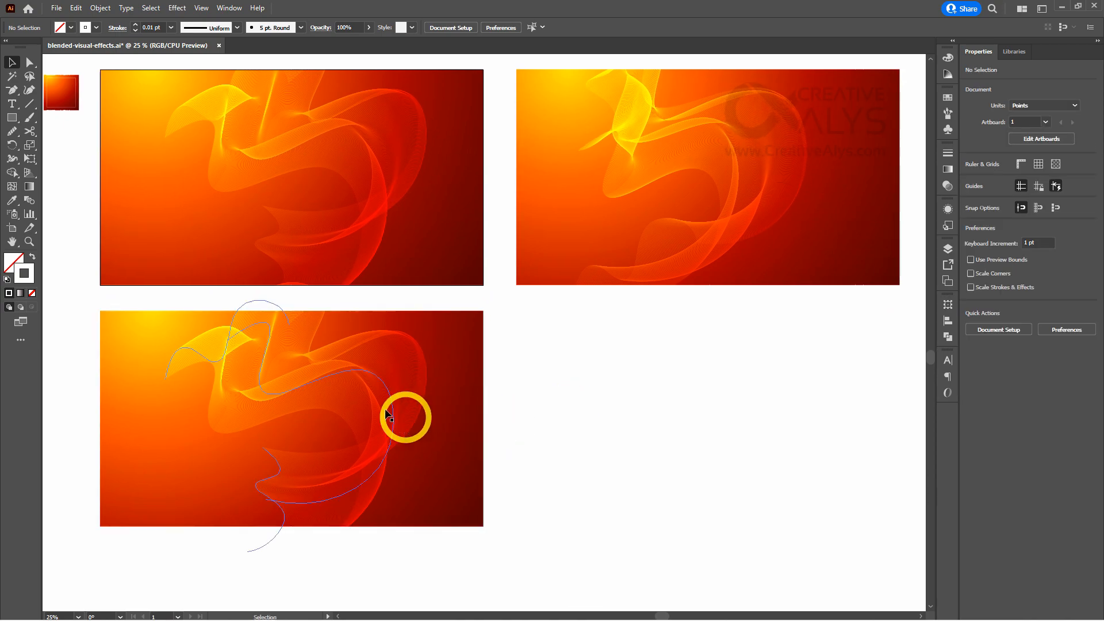
Rotate the blend in the lower-left copy slightly counterclockwise over its background.
{"action": "key", "text": "a"}
{"action": "key", "text": "v"}
{"action": "left_click", "coordinate": [319, 396]}
{"action": "key", "text": "r"}
{"action": "left_click_drag", "start_coordinate": [456, 476], "coordinate": [596, 440]}
{"action": "key", "text": "v"}
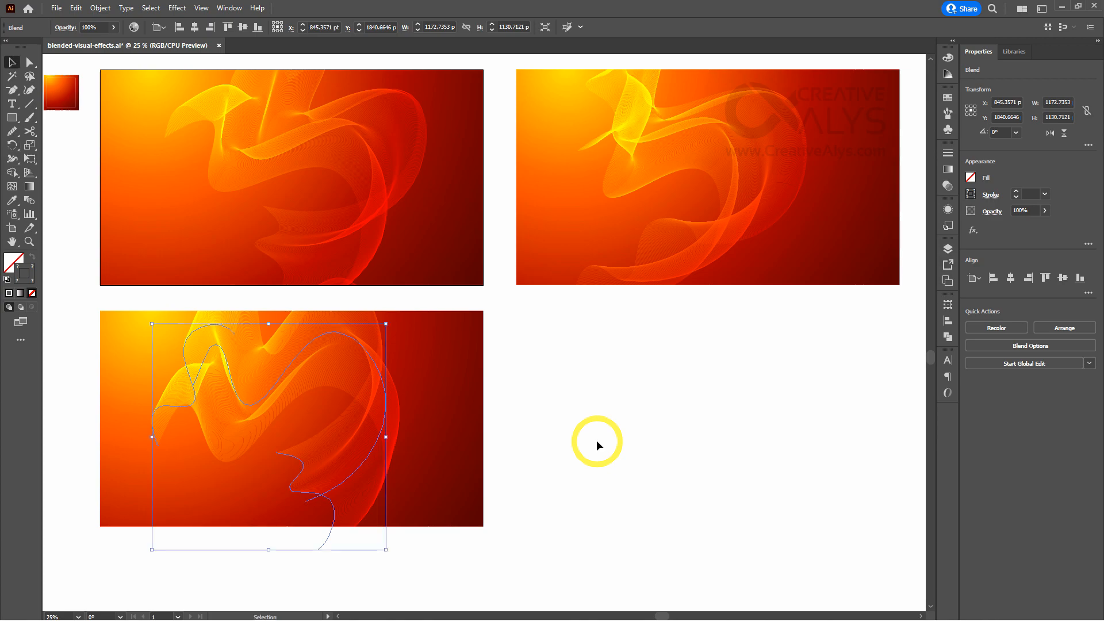
{"action": "left_click", "coordinate": [595, 441]}
Reshape the rotated blend's lower end curve by raising its top anchor and bending the curve at the next anchor.
{"action": "key", "text": "a"}
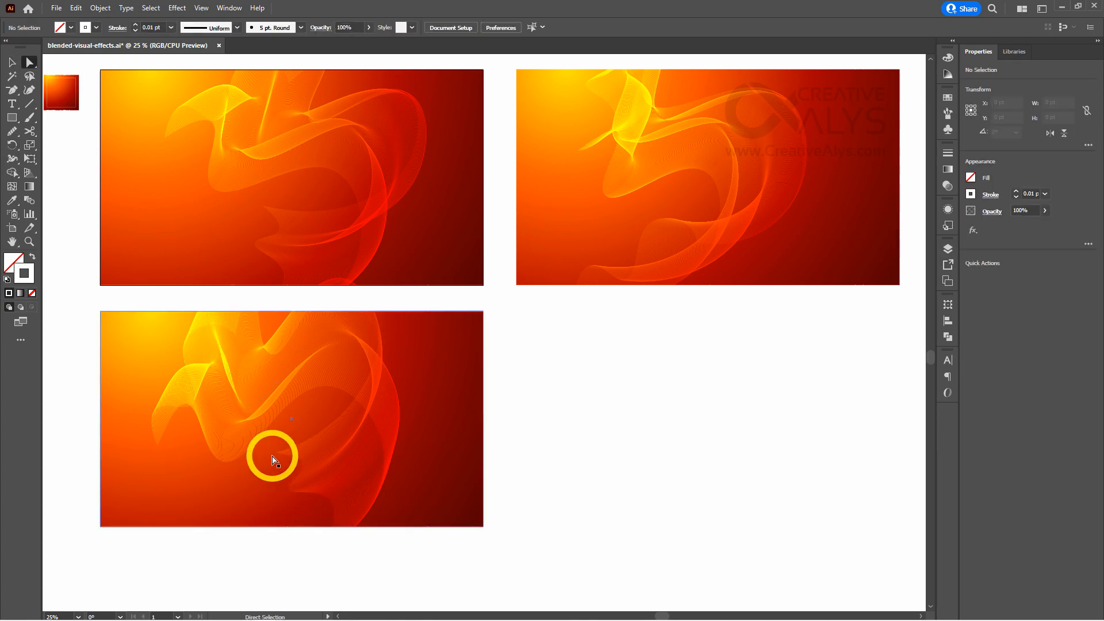
{"action": "left_click_drag", "start_coordinate": [274, 453], "coordinate": [281, 440]}
{"action": "left_click_drag", "start_coordinate": [302, 393], "coordinate": [301, 397]}
{"action": "left_click", "coordinate": [617, 459]}
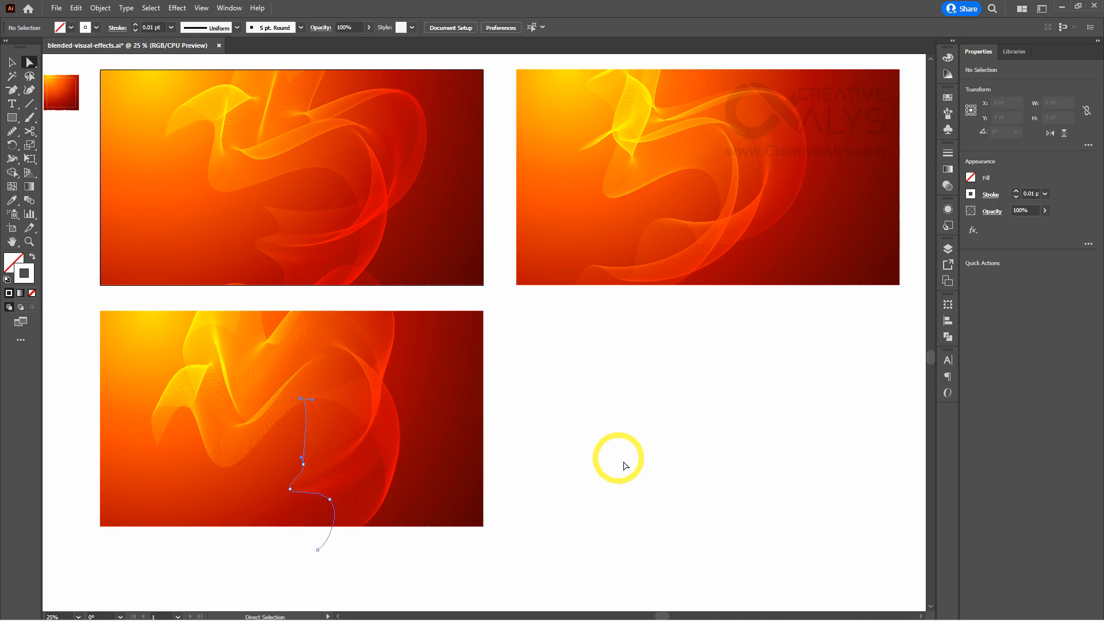
{"action": "mouse_move", "coordinate": [303, 465]}
{"action": "left_mouse_down"}
{"action": "mouse_move", "coordinate": [318, 443]}
{"action": "mouse_move", "coordinate": [309, 479]}
{"action": "left_mouse_up"}
{"action": "left_click", "coordinate": [545, 454]}
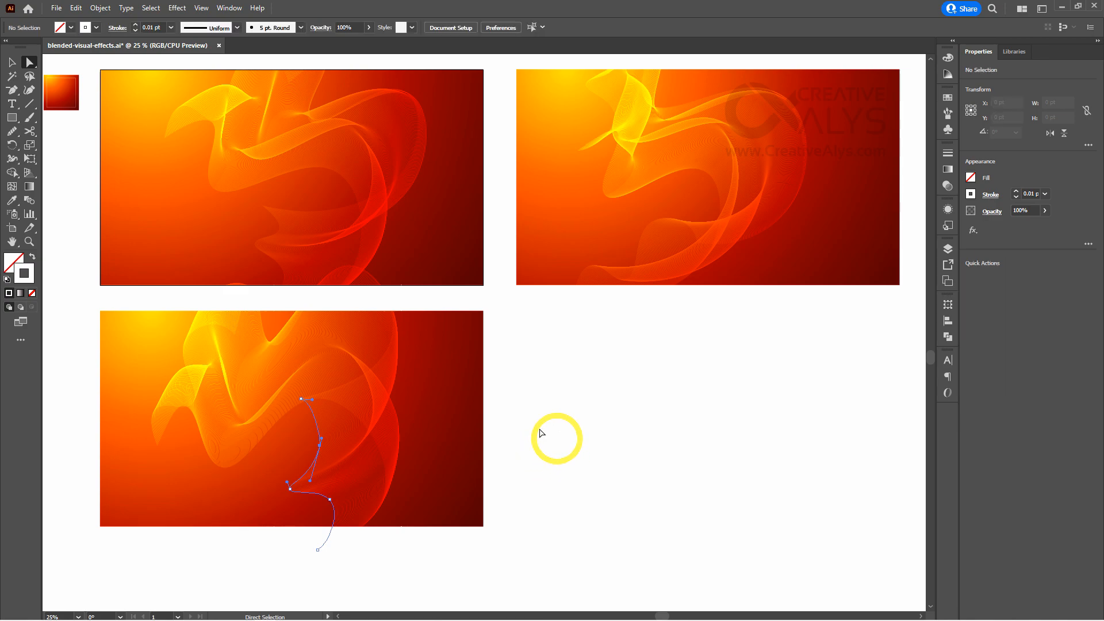
{"action": "key", "text": "v"}
Duplicate the upper-right background and reversed blend, placing the copy directly below it.
{"action": "key", "text": "space"}
{"action": "left_click_drag", "start_coordinate": [574, 436], "coordinate": [561, 447]}
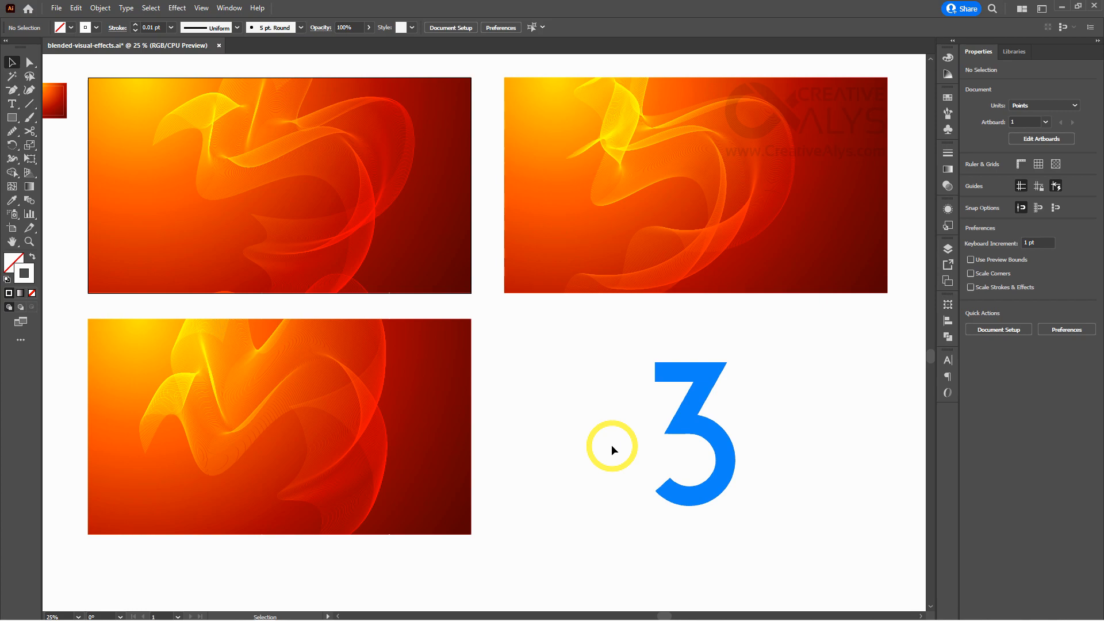
{"action": "left_click_drag", "start_coordinate": [830, 347], "coordinate": [701, 153]}
{"action": "left_click_drag", "start_coordinate": [733, 286], "coordinate": [755, 395]}
{"action": "left_click_drag", "start_coordinate": [822, 412], "coordinate": [905, 417]}
{"action": "left_click", "coordinate": [805, 424]}
Rotate the lower-right copy's blend counterclockwise so it arches over the background, and reposition it lower and farther right.
{"action": "left_click", "coordinate": [758, 411]}
{"action": "key", "text": "r"}
{"action": "left_click_drag", "start_coordinate": [835, 515], "coordinate": [733, 283]}
{"action": "key", "text": "v"}
{"action": "left_click", "coordinate": [755, 563]}
{"action": "left_click_drag", "start_coordinate": [746, 445], "coordinate": [786, 504]}
{"action": "left_click", "coordinate": [808, 568]}
{"action": "left_click", "coordinate": [776, 561]}
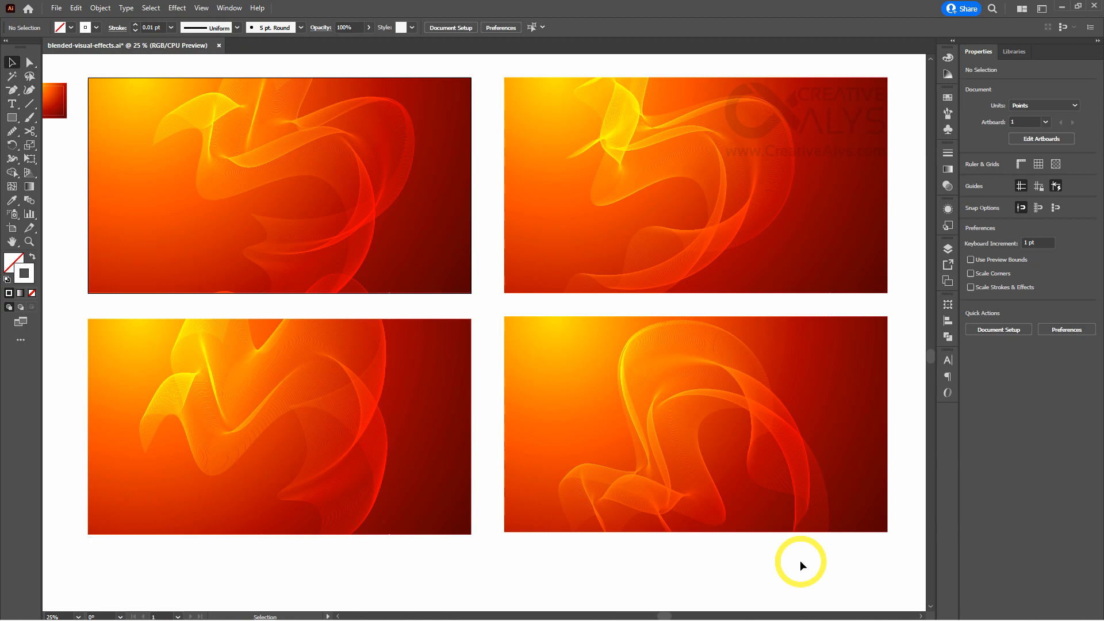
Reshape the lower-right blend's spine by pulling its right end anchor outward and shifting the arch's upper anchor slightly right.
{"action": "key", "text": "space"}
{"action": "left_click_drag", "start_coordinate": [792, 556], "coordinate": [788, 562]}
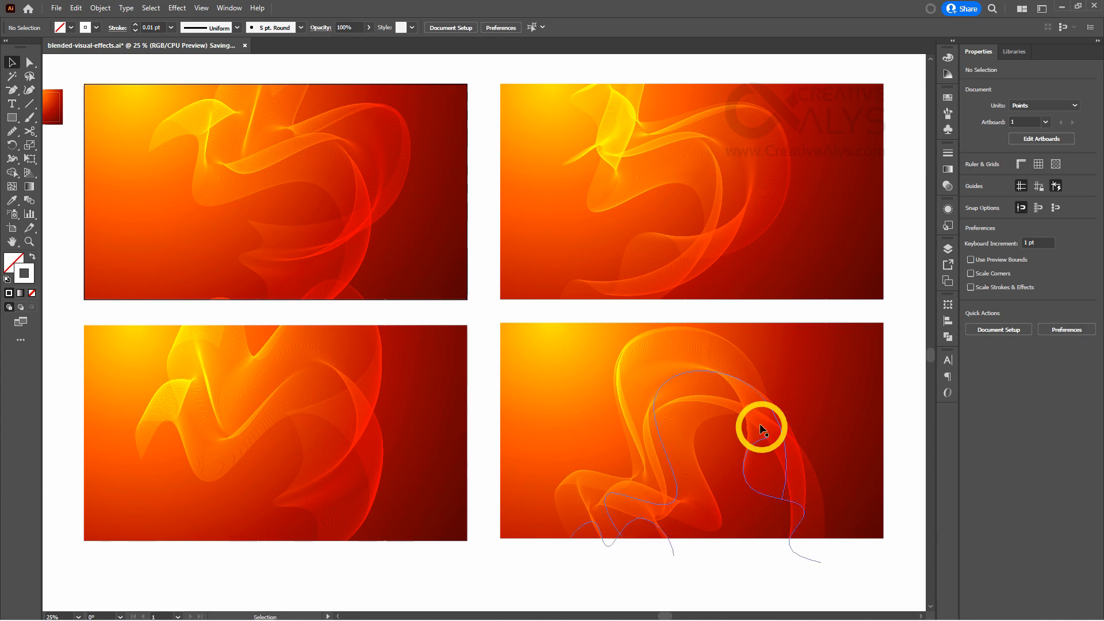
{"action": "key", "text": "a"}
{"action": "left_click_drag", "start_coordinate": [781, 500], "coordinate": [825, 484]}
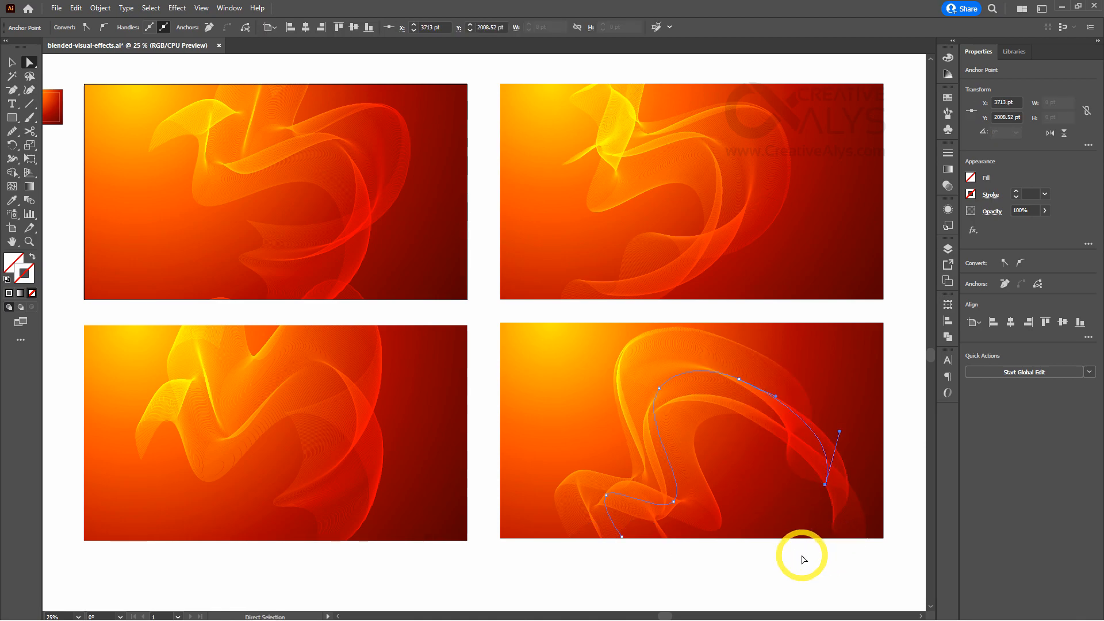
{"action": "left_click", "coordinate": [803, 558]}
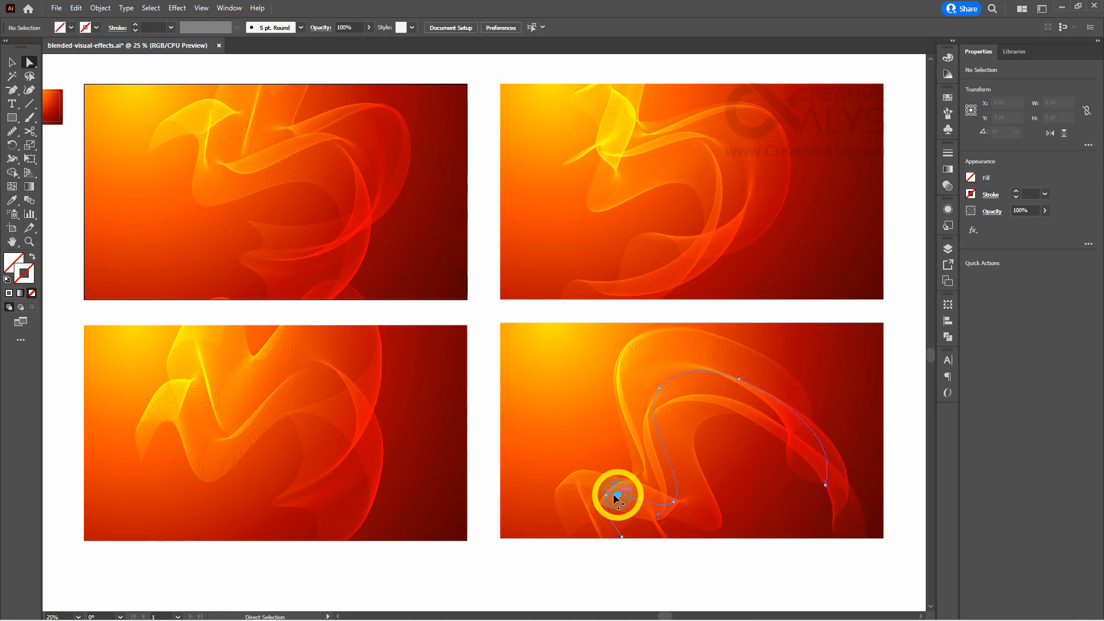
{"action": "left_click", "coordinate": [606, 496]}
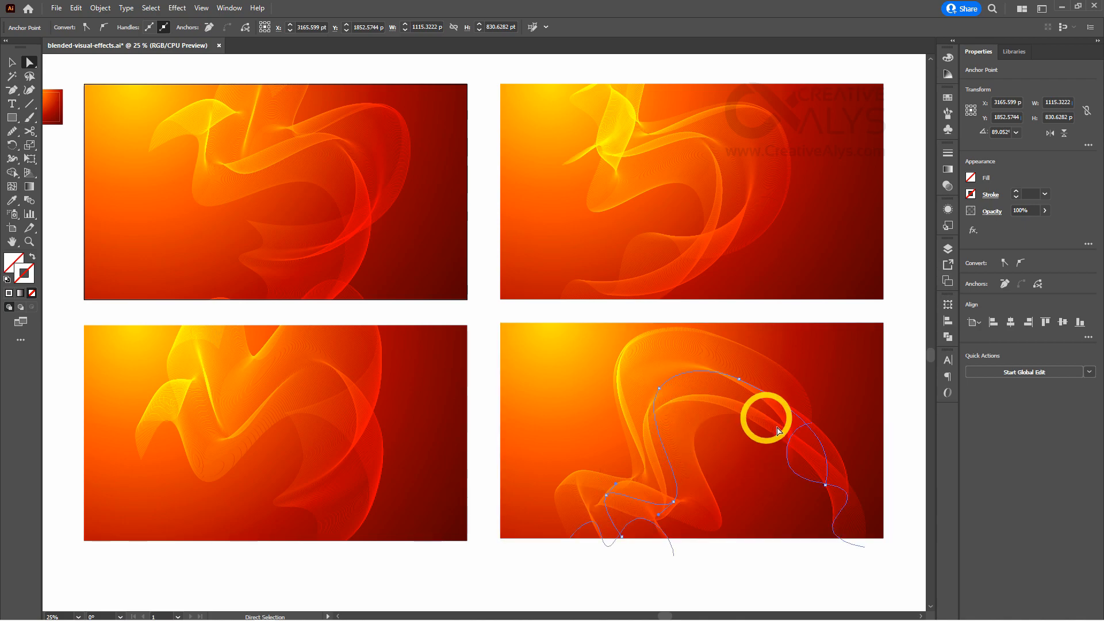
{"action": "left_click_drag", "start_coordinate": [761, 380], "coordinate": [762, 381]}
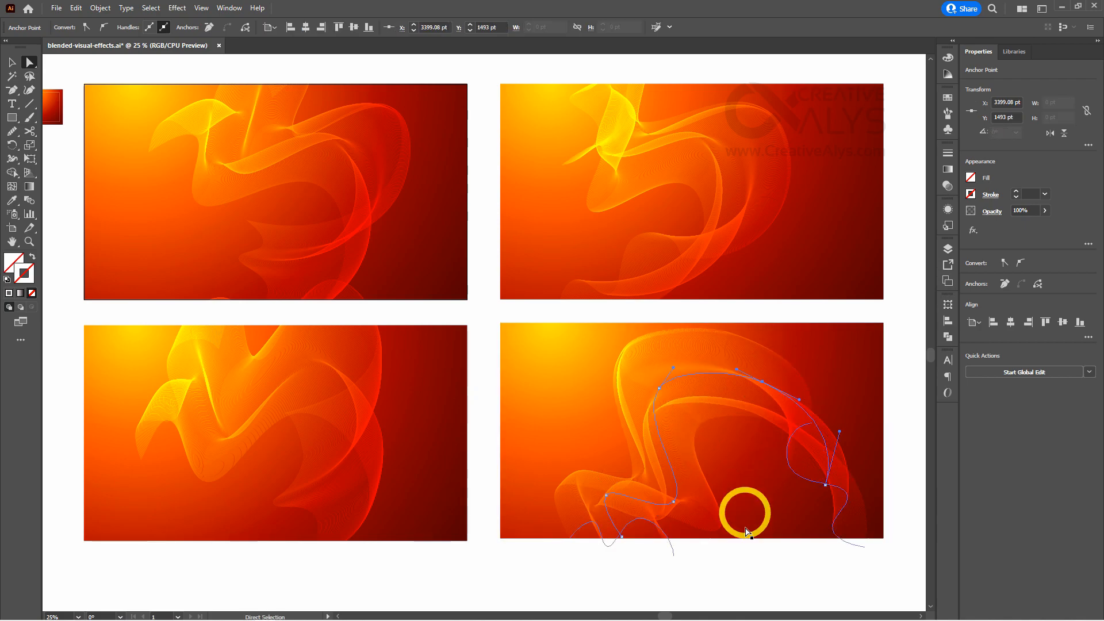
{"action": "left_click", "coordinate": [738, 561]}
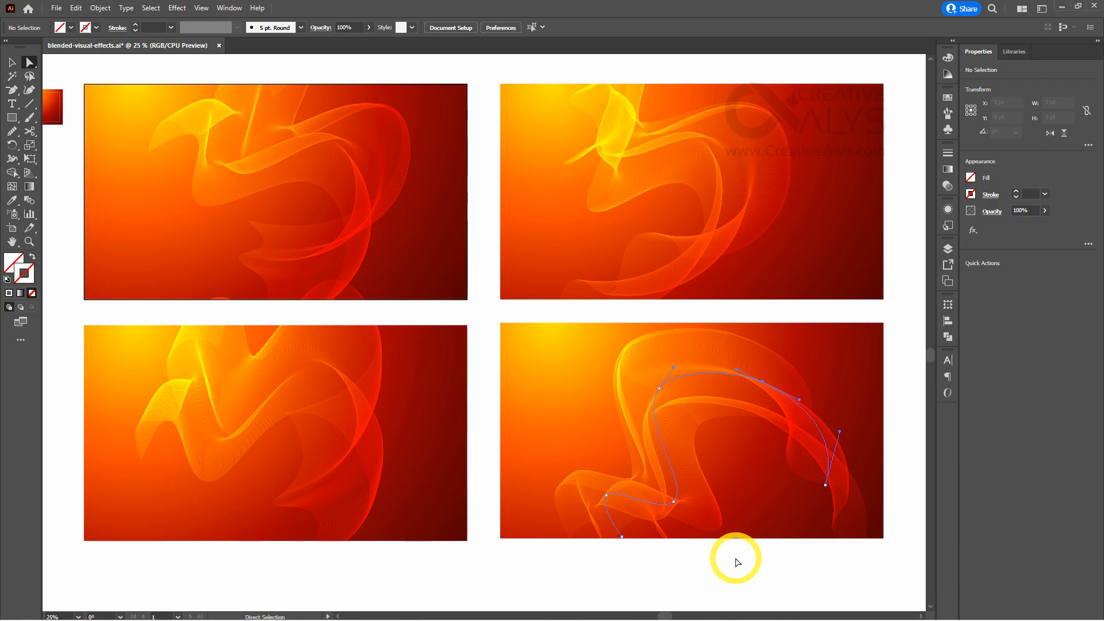
Reshape the lower-right blend's bottom-left end curve by pulling its right end anchor farther right and slightly up.
{"action": "left_click", "coordinate": [803, 478]}
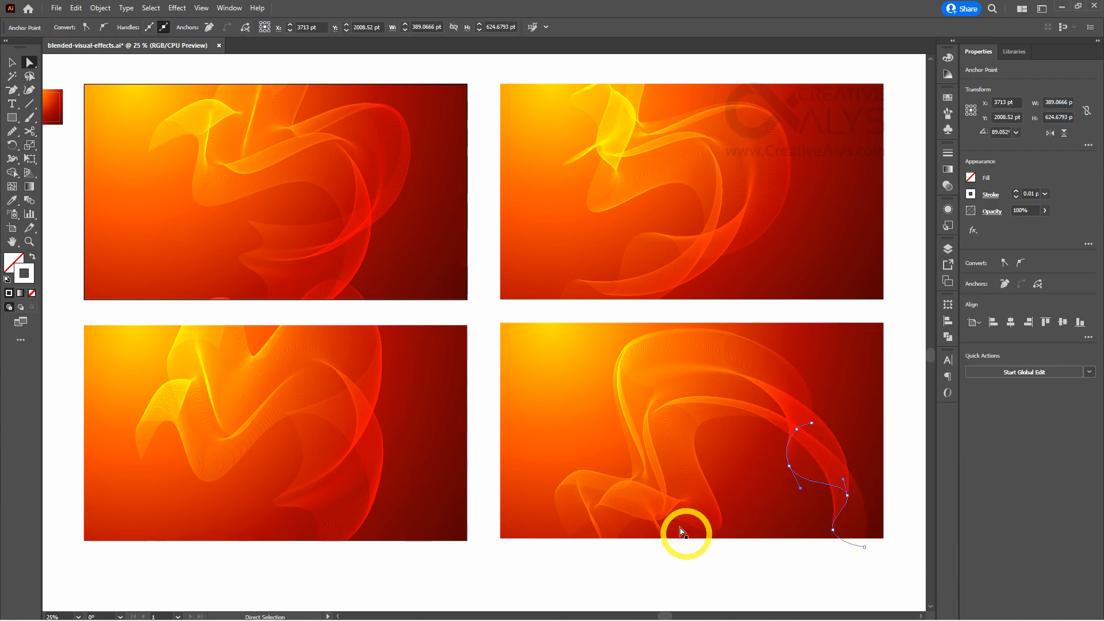
{"action": "left_click", "coordinate": [661, 529]}
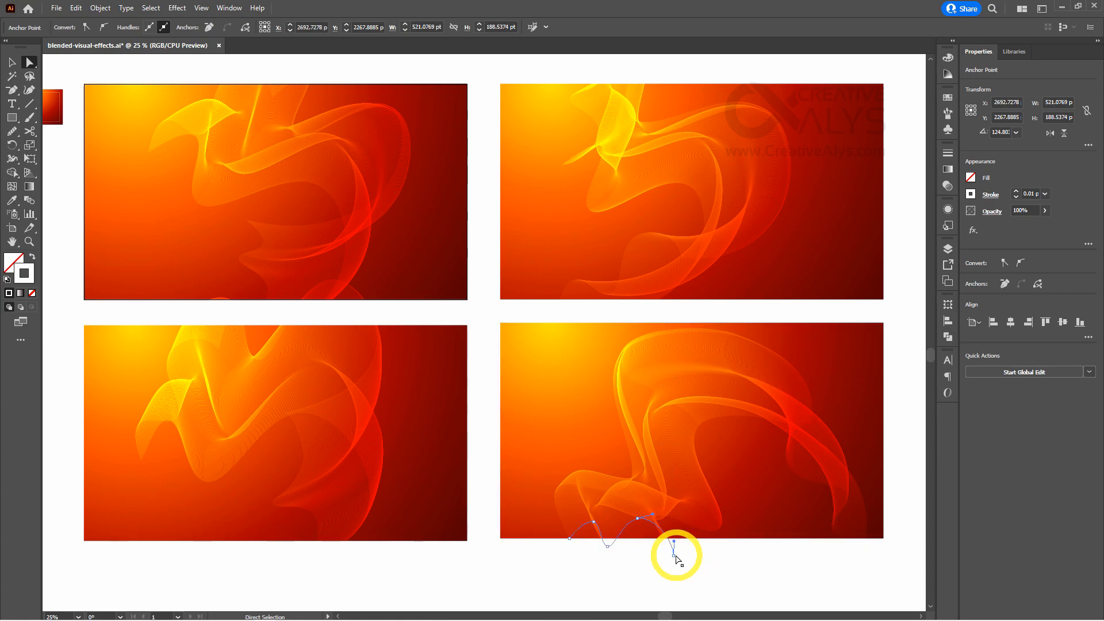
{"action": "left_click_drag", "start_coordinate": [674, 557], "coordinate": [749, 527]}
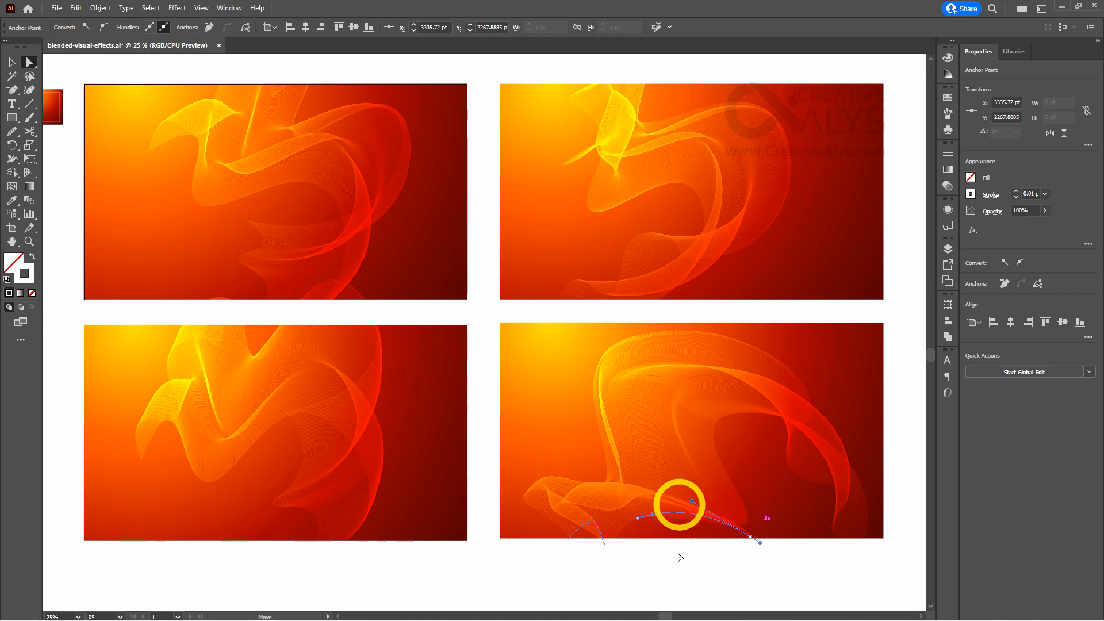
{"action": "left_click", "coordinate": [687, 569]}
{"action": "key", "text": "v"}
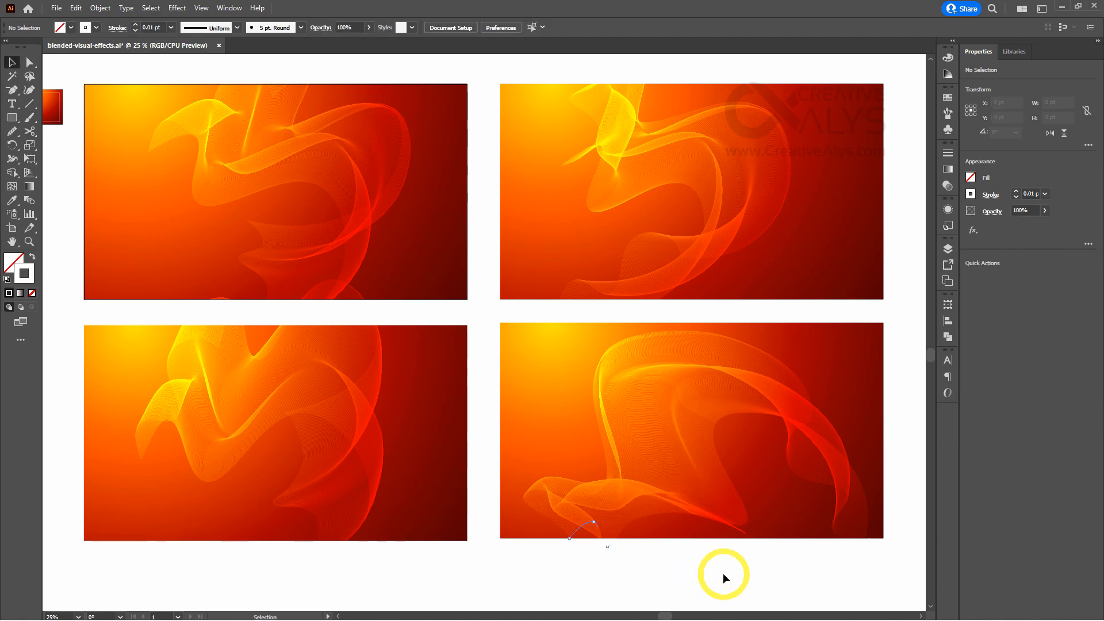